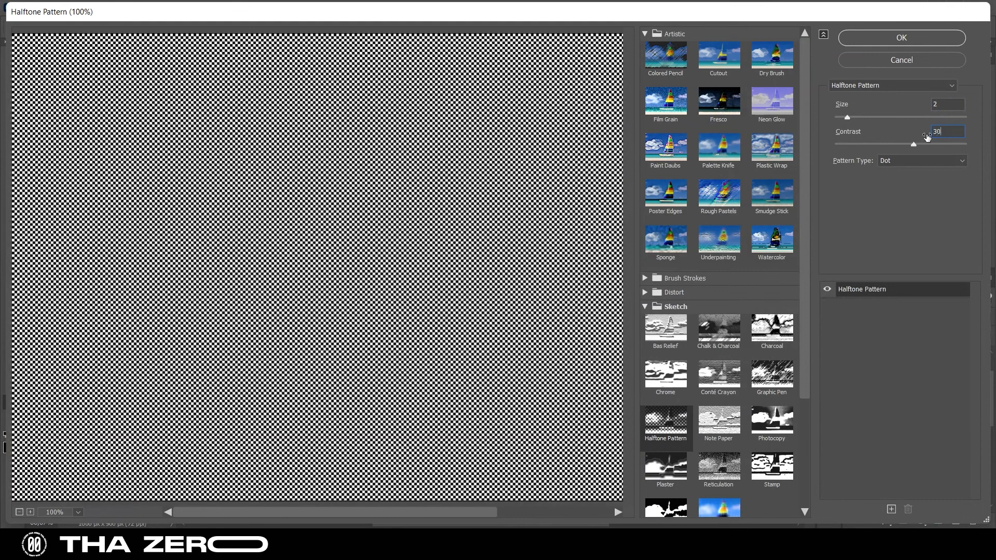
Step: Set the halftone pattern type to Line and add a second Halftone Pattern effect to the filter stack
{"action": "left_click", "coordinate": [909, 159]}
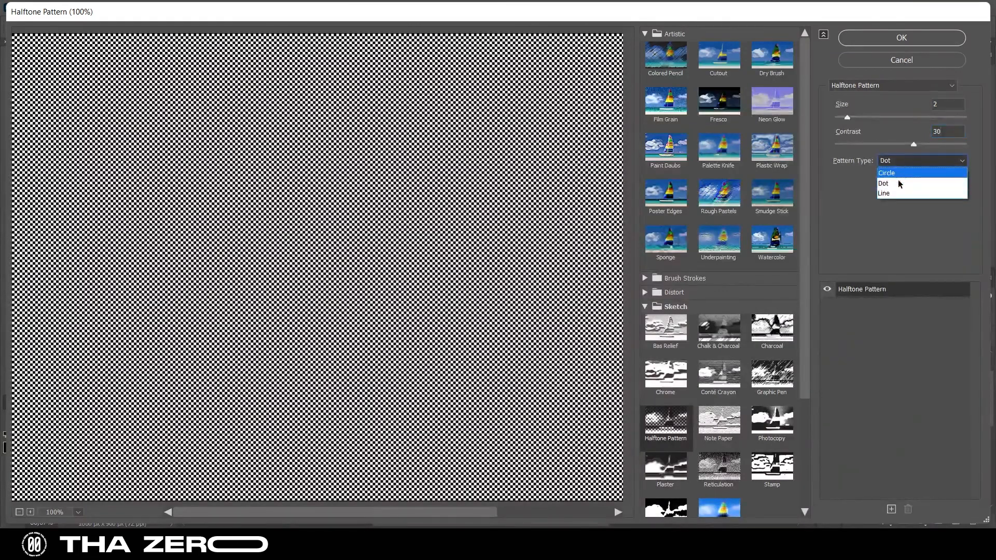
{"action": "left_click", "coordinate": [920, 195]}
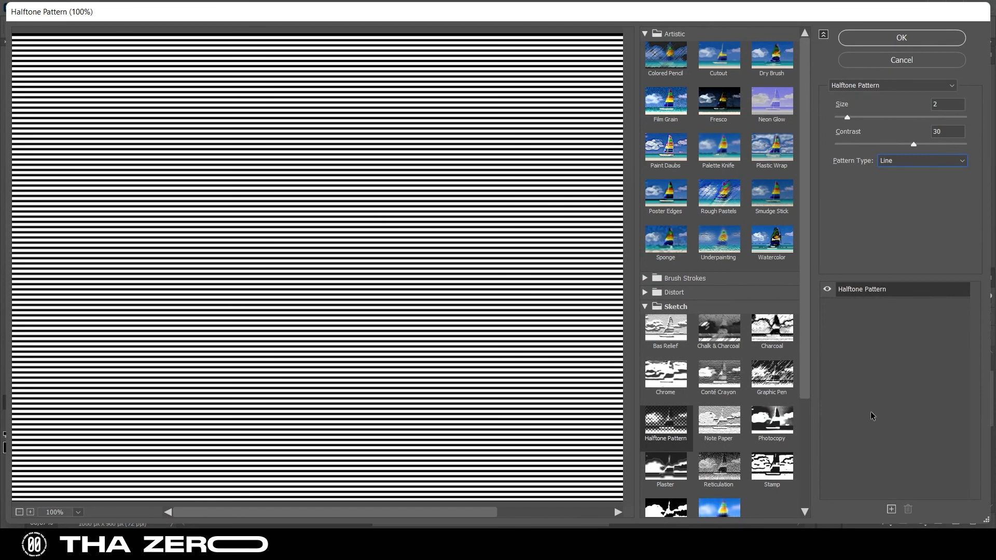
{"action": "left_click", "coordinate": [892, 508]}
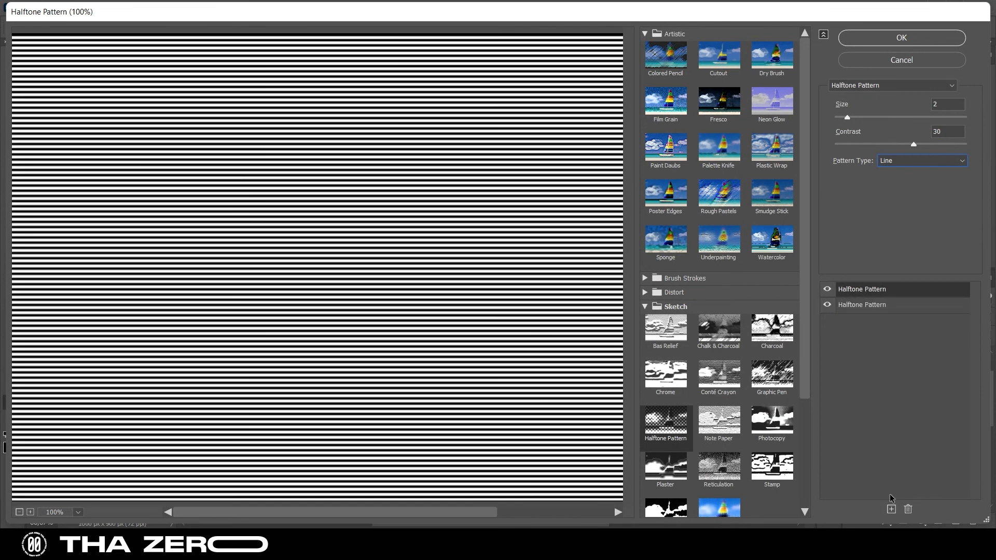
{"action": "left_click", "coordinate": [877, 296]}
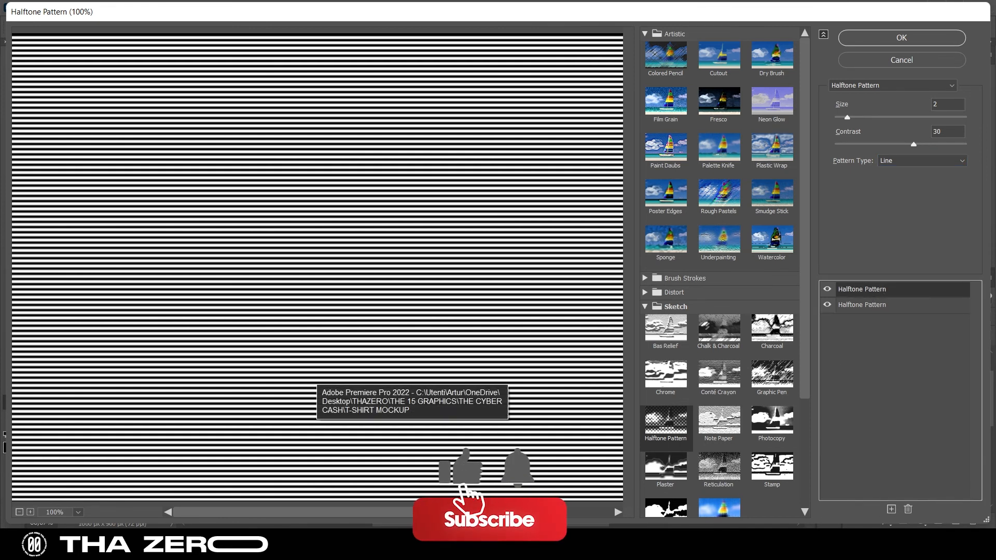
Step: Set the upper Halftone Pattern effect's contrast to 10 and its pattern type to Dot, and apply the filters
{"action": "left_click", "coordinate": [912, 142]}
{"action": "type", "text": "10"}
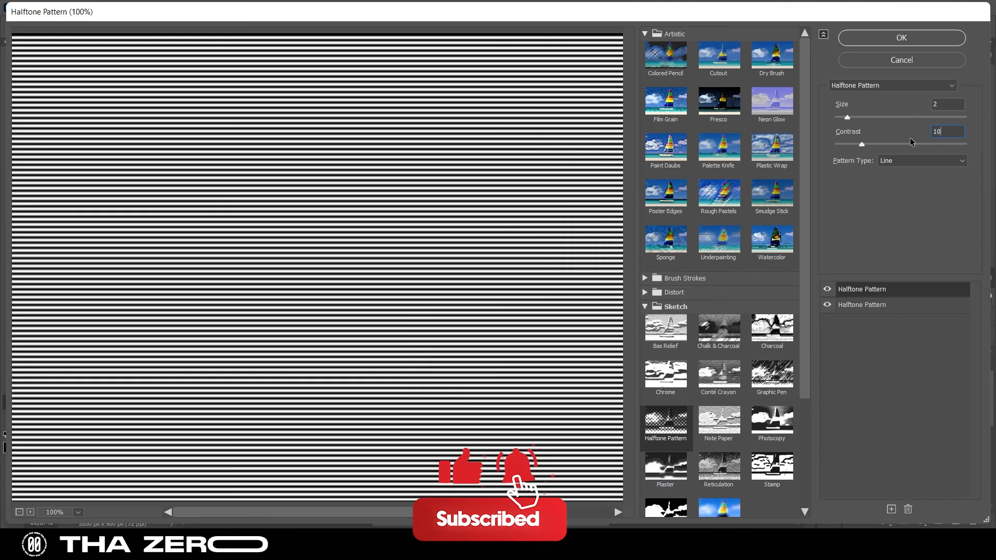
{"action": "left_click", "coordinate": [908, 162]}
{"action": "left_click", "coordinate": [903, 182]}
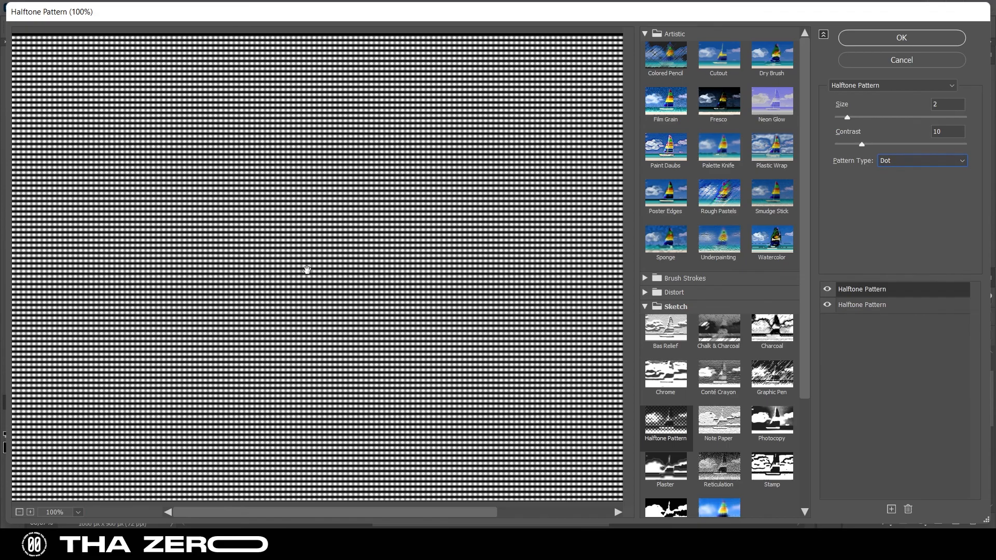
{"action": "left_click", "coordinate": [918, 37]}
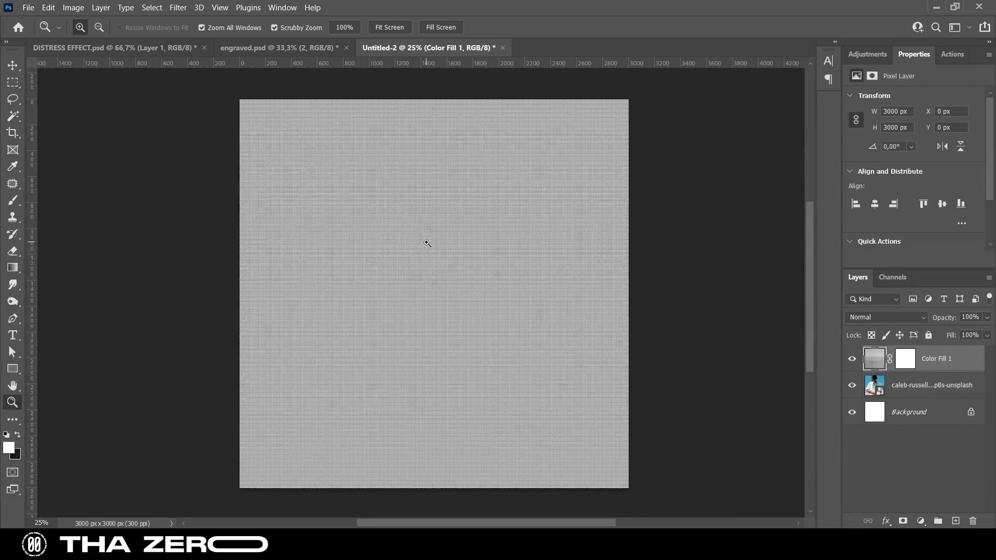
Step: Rotate the Color Fill 1 halftone layer by -30° and enlarge it to about 5799 × 5800 px so it covers the whole canvas
{"action": "left_click", "coordinate": [14, 66]}
{"action": "scroll", "coordinate": [476, 285], "scroll_direction": "down", "scroll_amount": 4}
{"action": "scroll", "coordinate": [421, 258], "scroll_direction": "up", "scroll_amount": 3}
{"action": "key", "text": "z"}
{"action": "left_click", "coordinate": [427, 266], "text": "alt"}
{"action": "left_click", "coordinate": [427, 267], "text": "alt"}
{"action": "left_click", "coordinate": [13, 66]}
{"action": "key", "text": "ctrl+t"}
{"action": "left_click_drag", "start_coordinate": [312, 160], "coordinate": [265, 231]}
{"action": "left_click_drag", "start_coordinate": [381, 190], "coordinate": [349, 135]}
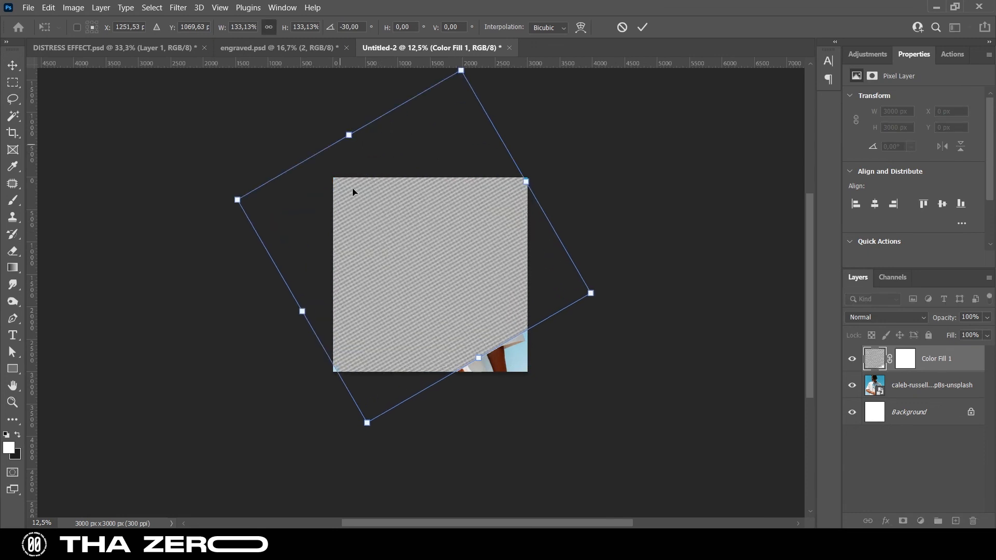
{"action": "left_click_drag", "start_coordinate": [479, 359], "coordinate": [498, 393]}
{"action": "key", "text": "Return"}
Step: Add a Gradient Map adjustment layer above Color Fill 1, placing its white stop at 55% and its dark stop at 0%
{"action": "key", "text": "z"}
{"action": "left_click", "coordinate": [412, 250]}
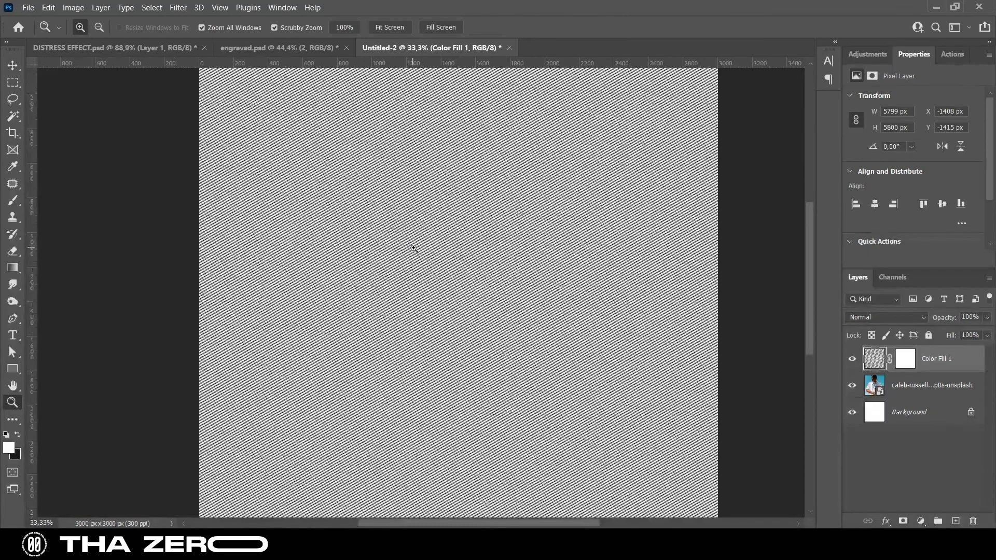
{"action": "left_click", "coordinate": [413, 248]}
{"action": "left_click", "coordinate": [434, 257], "text": "alt"}
{"action": "left_click", "coordinate": [433, 256], "text": "alt"}
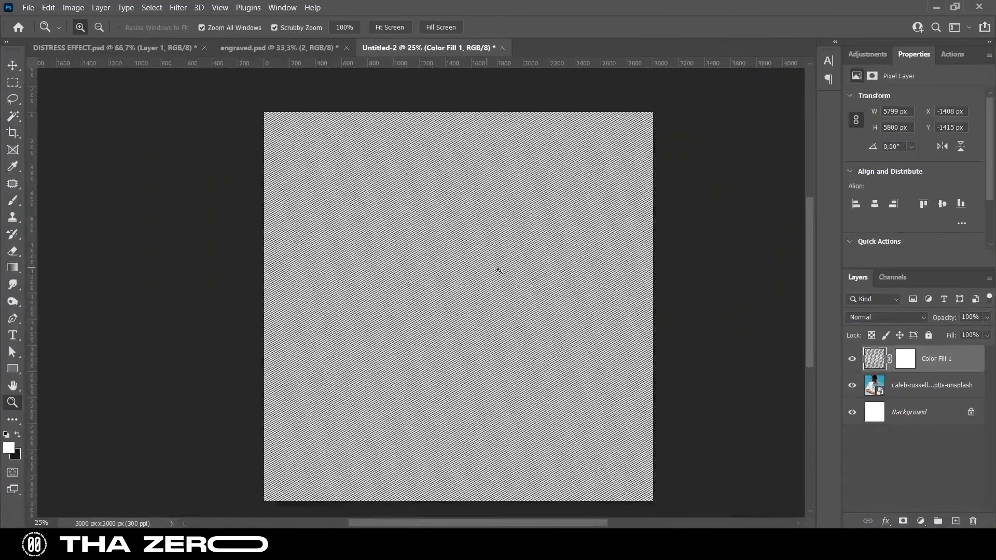
{"action": "left_click", "coordinate": [877, 53]}
{"action": "left_click", "coordinate": [942, 120]}
{"action": "left_click", "coordinate": [915, 104]}
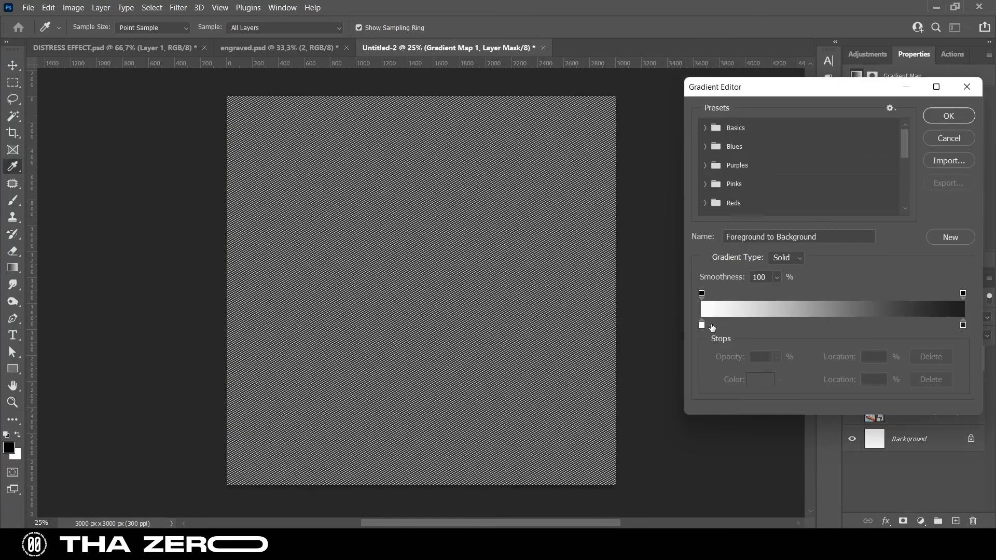
{"action": "left_click_drag", "start_coordinate": [701, 325], "coordinate": [846, 327]}
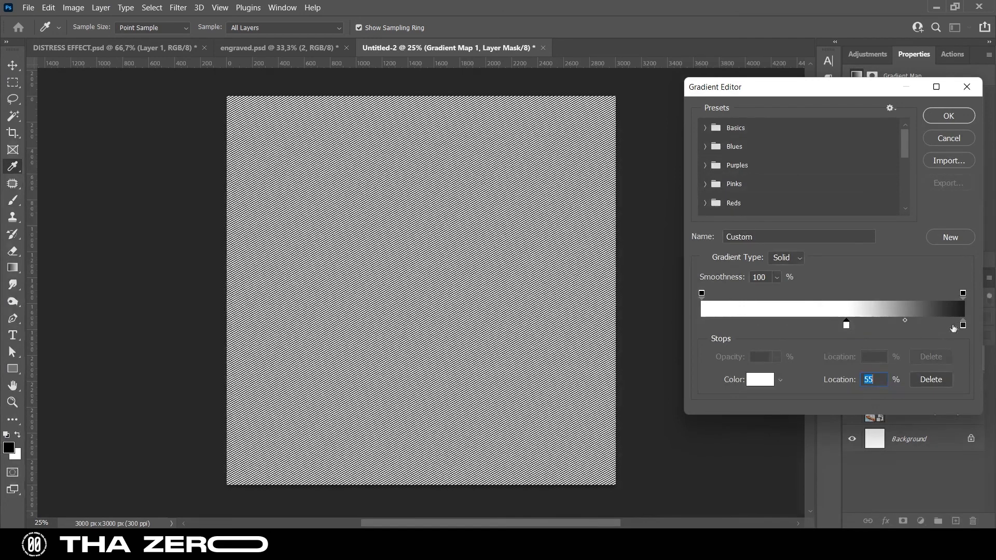
{"action": "left_click_drag", "start_coordinate": [963, 325], "coordinate": [682, 322]}
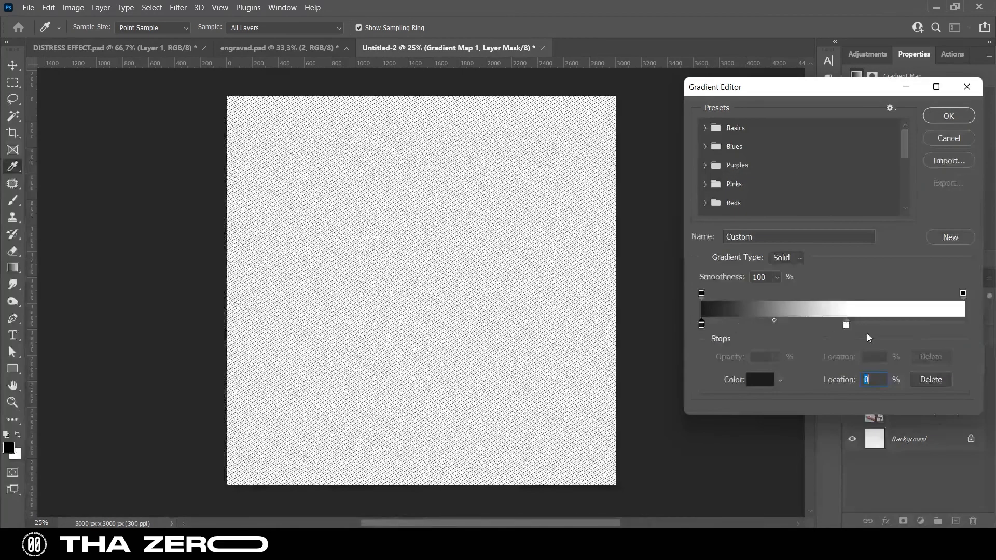
Step: Change the gradient's white stop to lime green #9cff00 and move it to the 100% location
{"action": "double_click", "coordinate": [846, 326]}
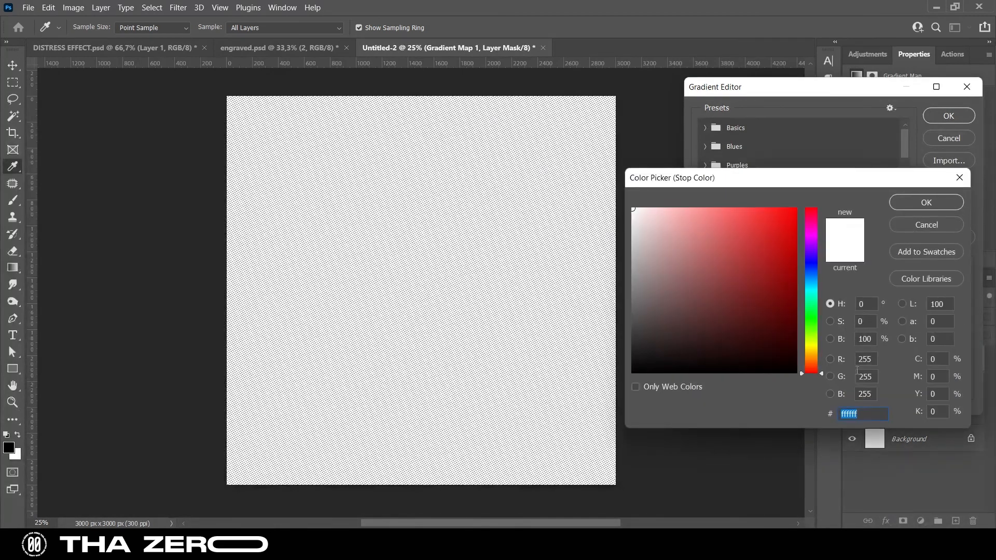
{"action": "left_click", "coordinate": [813, 331]}
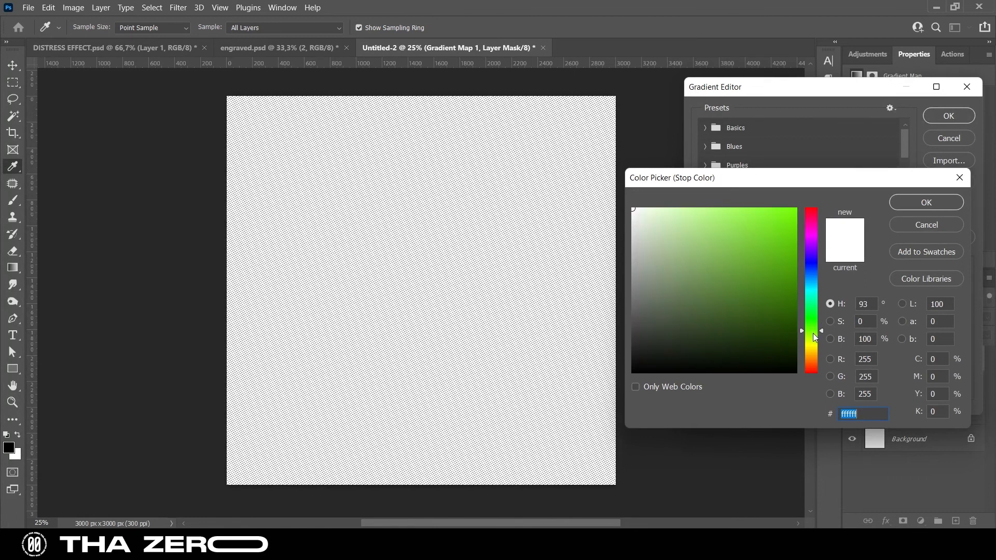
{"action": "left_click", "coordinate": [797, 210]}
{"action": "left_click_drag", "start_coordinate": [807, 209], "coordinate": [816, 201]}
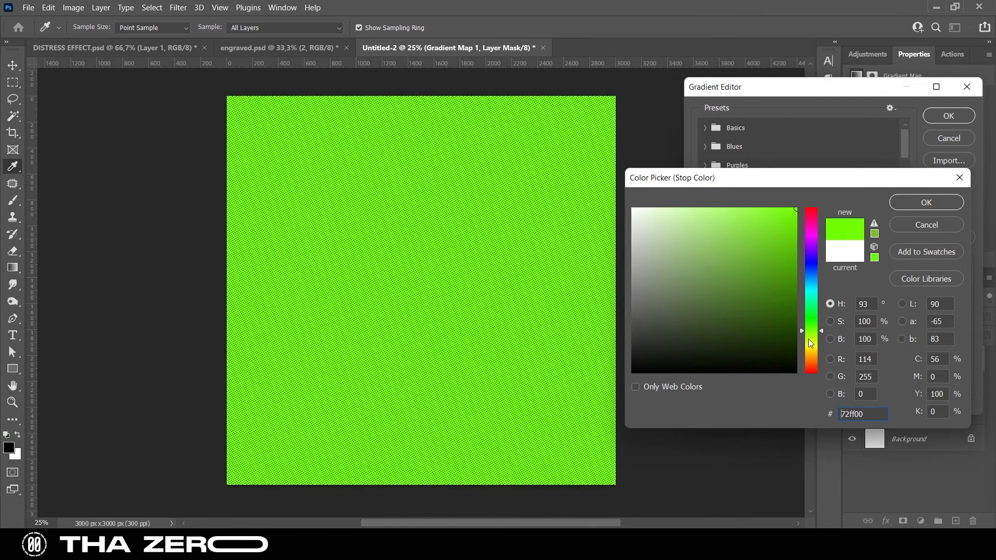
{"action": "left_click", "coordinate": [809, 336]}
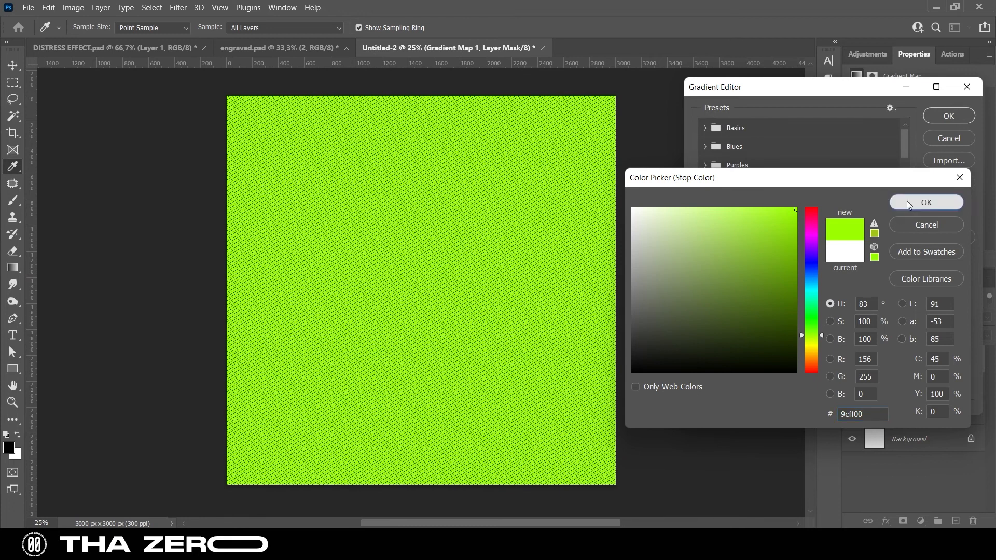
{"action": "left_click", "coordinate": [907, 201]}
{"action": "left_click_drag", "start_coordinate": [847, 326], "coordinate": [967, 323]}
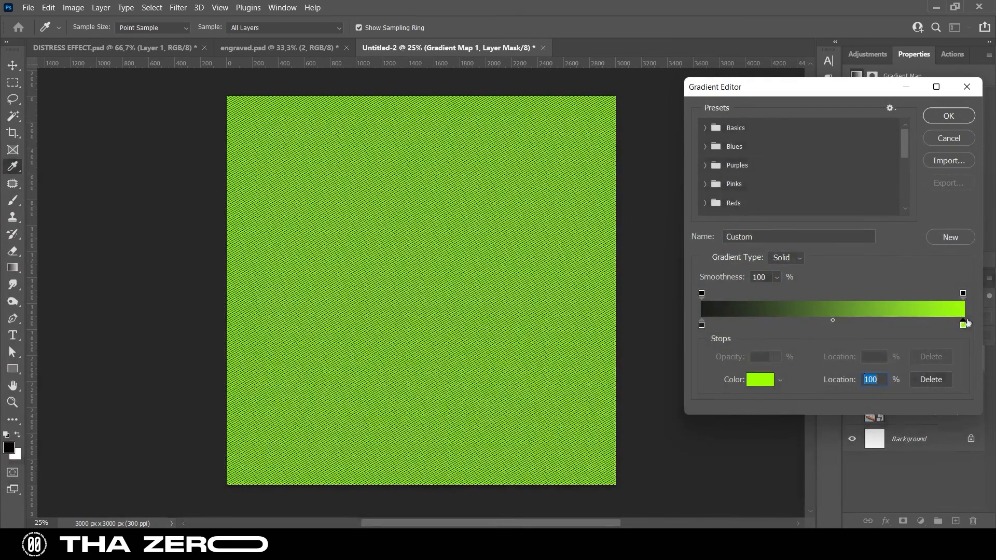
Step: Change the gradient's dark stop to dark olive green #394810 and apply the gradient
{"action": "double_click", "coordinate": [701, 327]}
{"action": "left_click", "coordinate": [809, 340]}
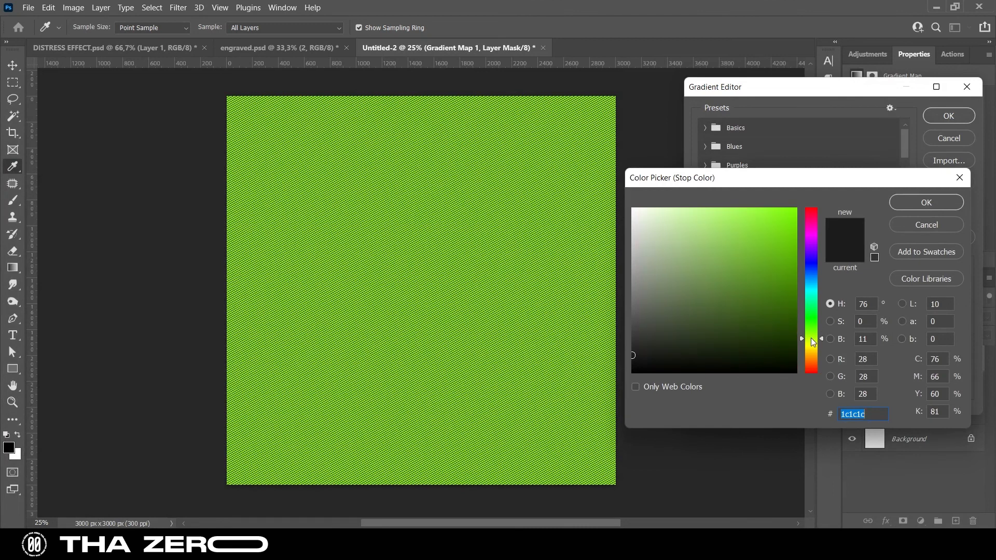
{"action": "left_click", "coordinate": [761, 326]}
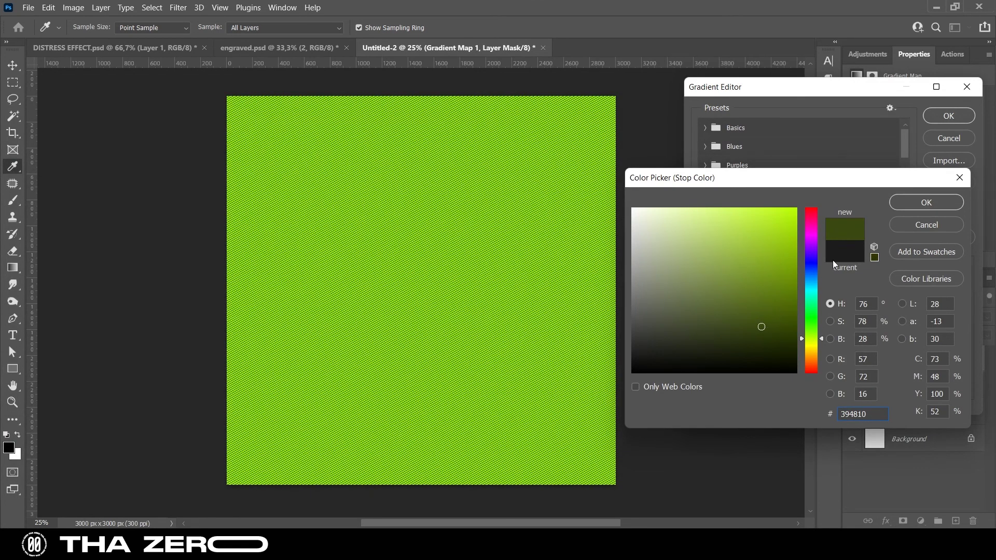
{"action": "left_click", "coordinate": [916, 201]}
{"action": "left_click", "coordinate": [950, 117]}
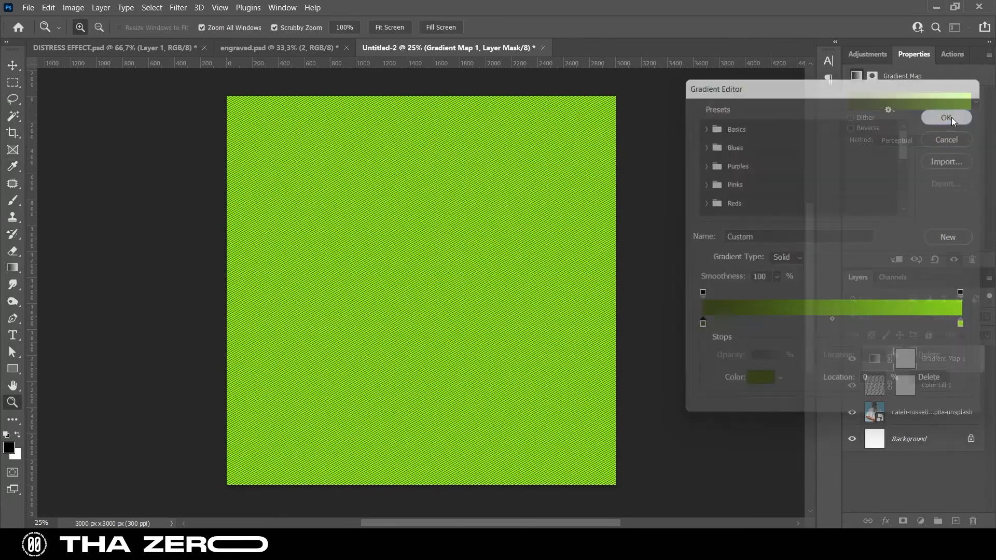
Step: Set the Color Fill 1 layer's blend mode to Hard Mix and inspect the halftone detail on the photo
{"action": "left_click", "coordinate": [926, 394]}
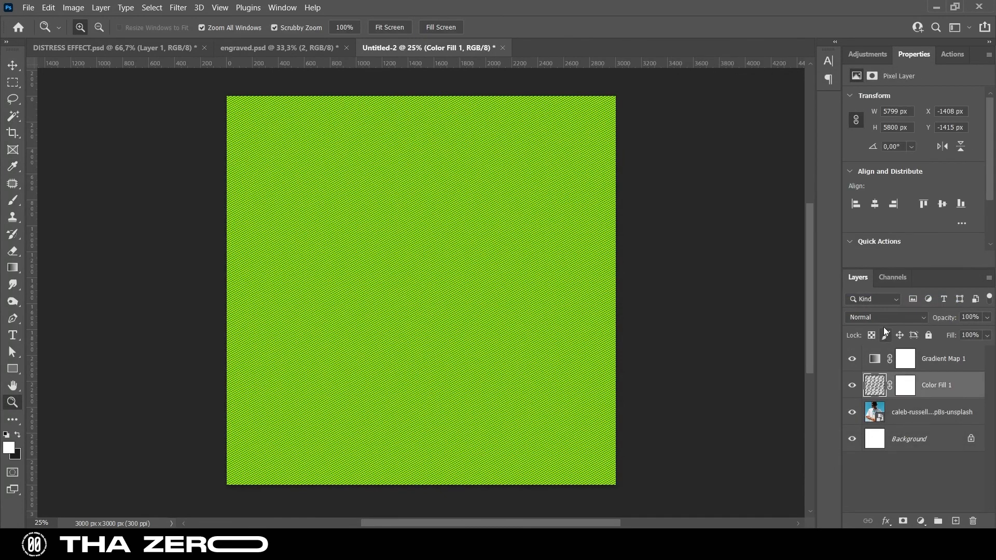
{"action": "left_click", "coordinate": [887, 317]}
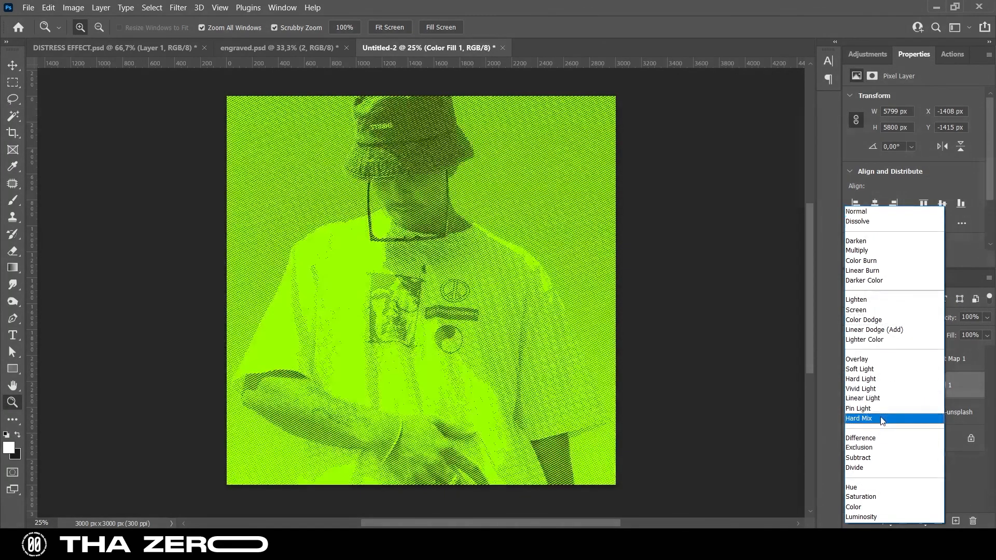
{"action": "left_click", "coordinate": [883, 421]}
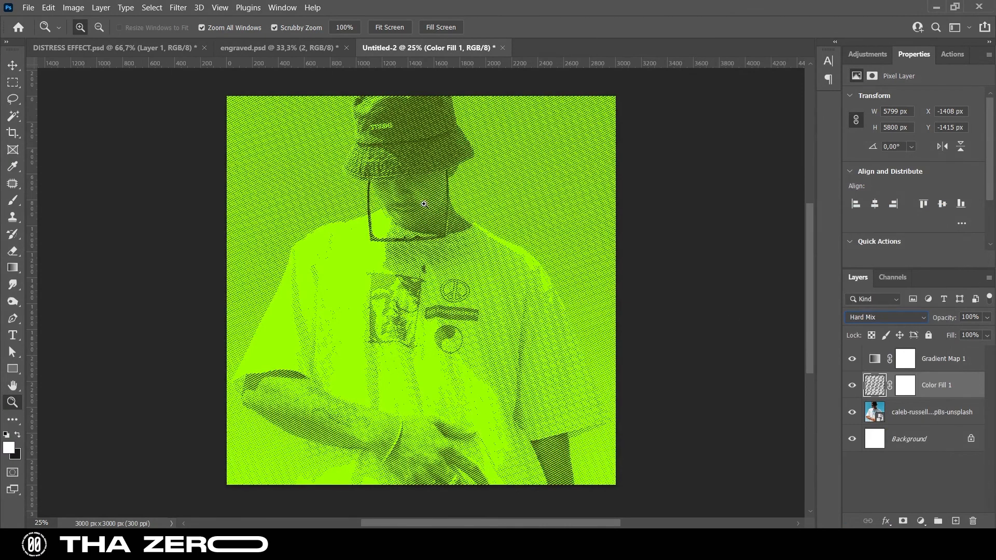
{"action": "left_click", "coordinate": [406, 215]}
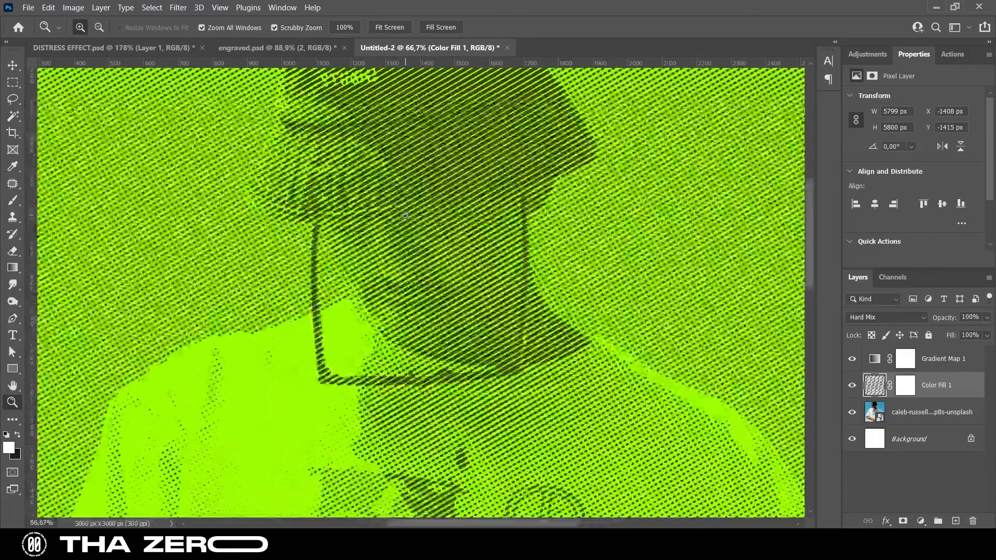
{"action": "left_click", "coordinate": [406, 215], "text": "alt"}
{"action": "left_click", "coordinate": [399, 238], "text": "alt"}
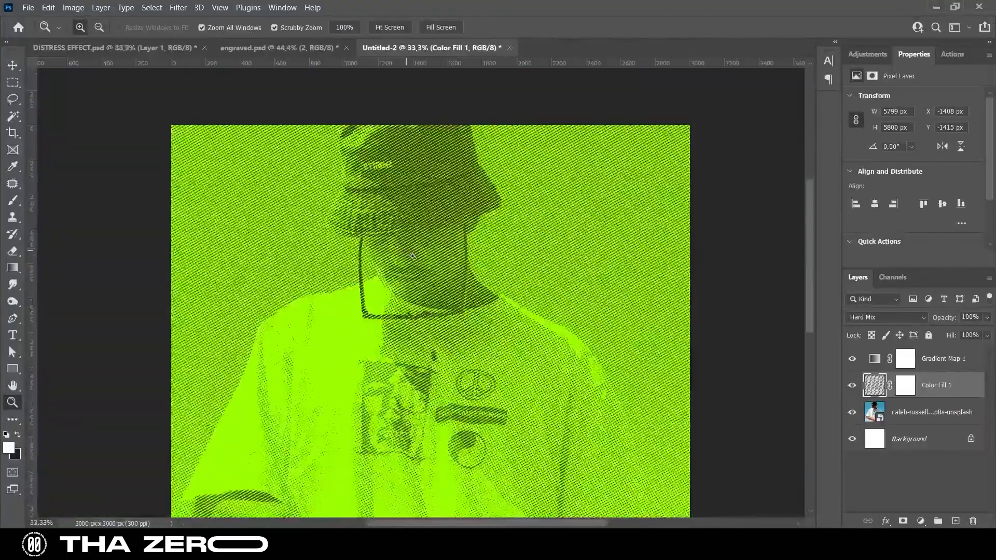
{"action": "left_click", "coordinate": [415, 253], "text": "alt"}
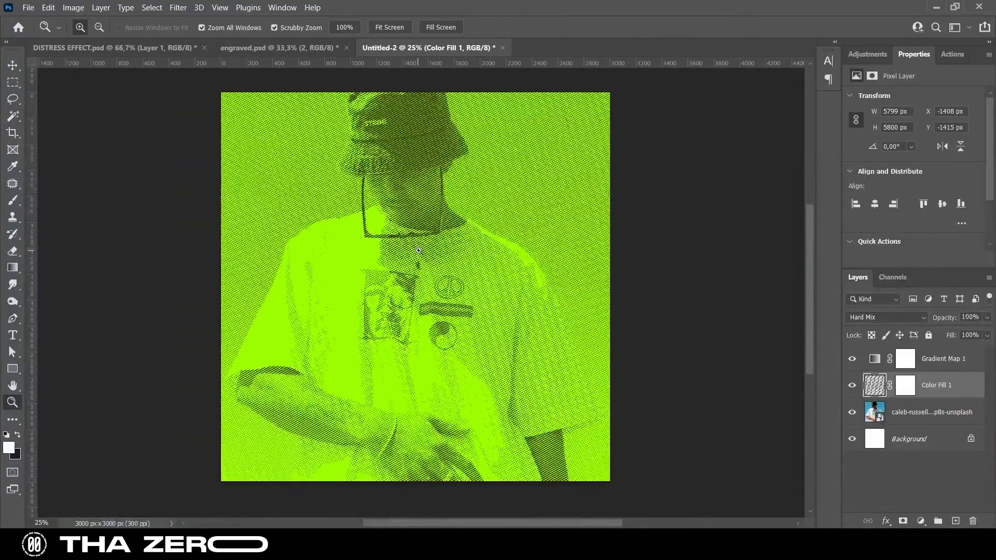
Step: Add a Gradient Map directly above the photo layer and swap its stops, with the dark one at 0% and white at 100%
{"action": "left_click", "coordinate": [918, 416]}
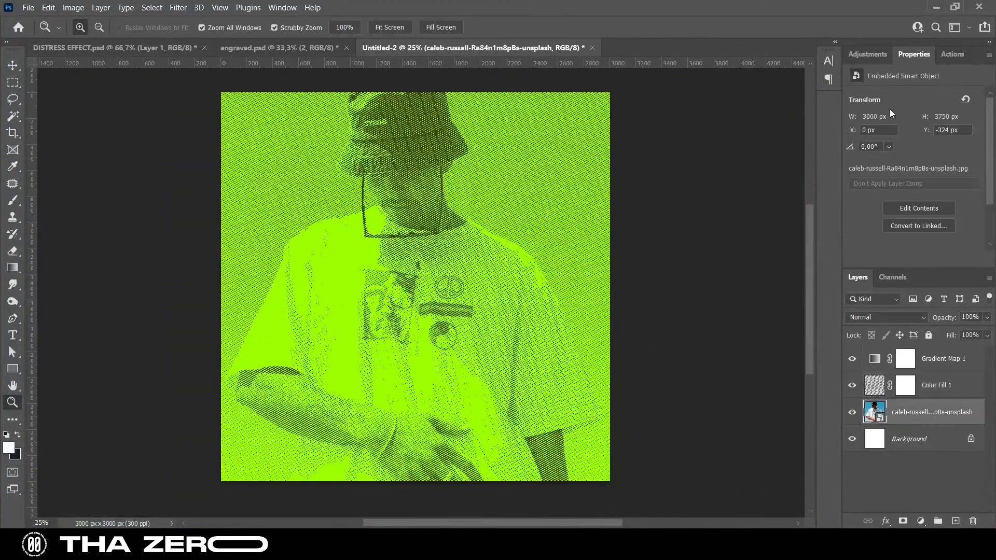
{"action": "left_click", "coordinate": [872, 57]}
{"action": "left_click", "coordinate": [949, 121]}
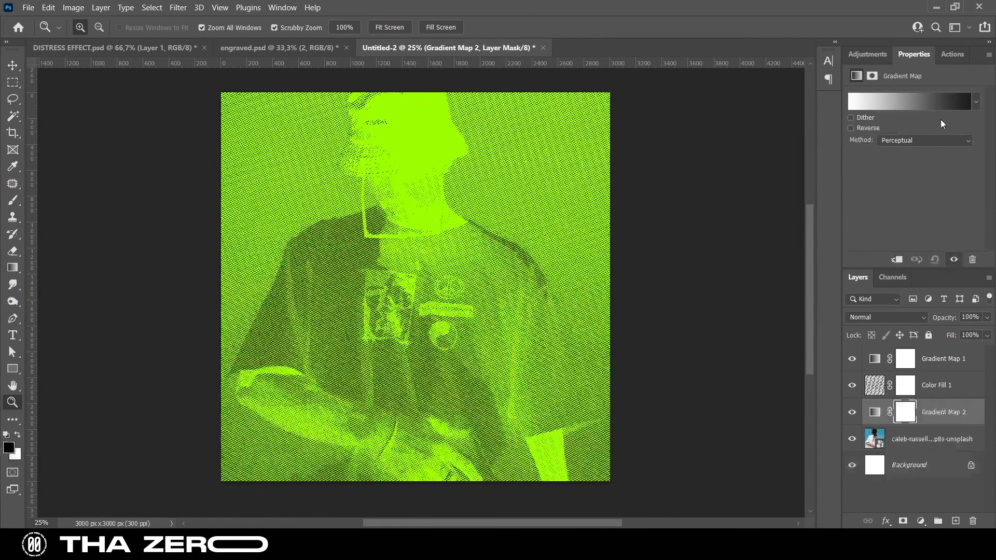
{"action": "left_click", "coordinate": [935, 105]}
{"action": "left_click_drag", "start_coordinate": [700, 324], "coordinate": [878, 326]}
{"action": "left_click_drag", "start_coordinate": [964, 327], "coordinate": [702, 325]}
{"action": "left_click_drag", "start_coordinate": [879, 325], "coordinate": [963, 325]}
Step: Set the second gradient map's dark stop to black #000000, move the midpoint to 58% and apply the gradient
{"action": "double_click", "coordinate": [701, 325]}
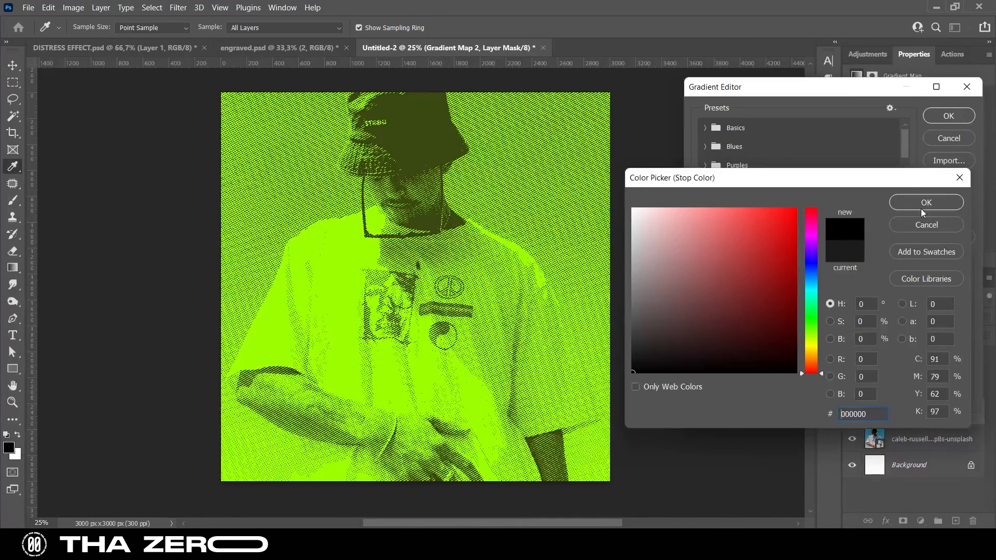
{"action": "left_click", "coordinate": [923, 204]}
{"action": "left_click_drag", "start_coordinate": [833, 320], "coordinate": [856, 320]}
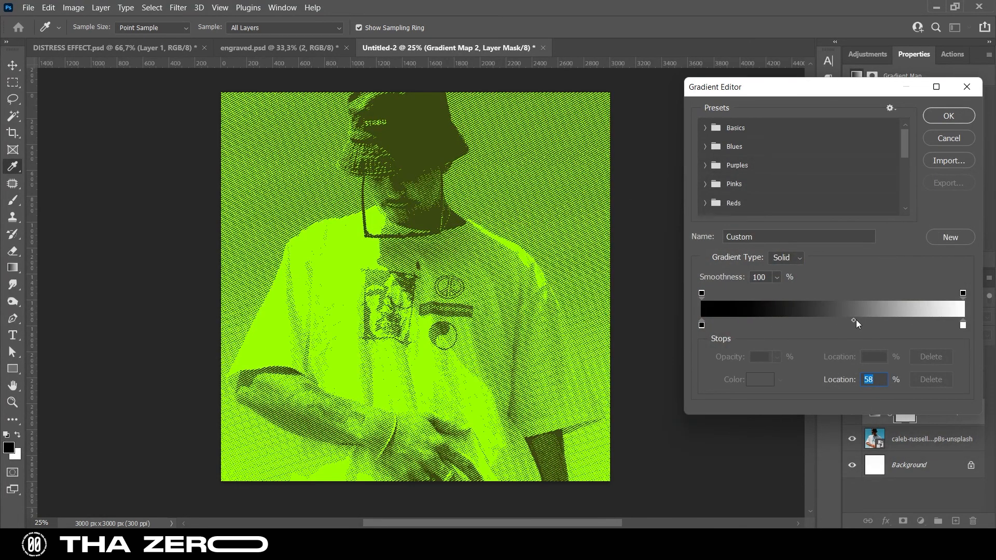
{"action": "left_click", "coordinate": [960, 118]}
{"action": "key", "text": "z"}
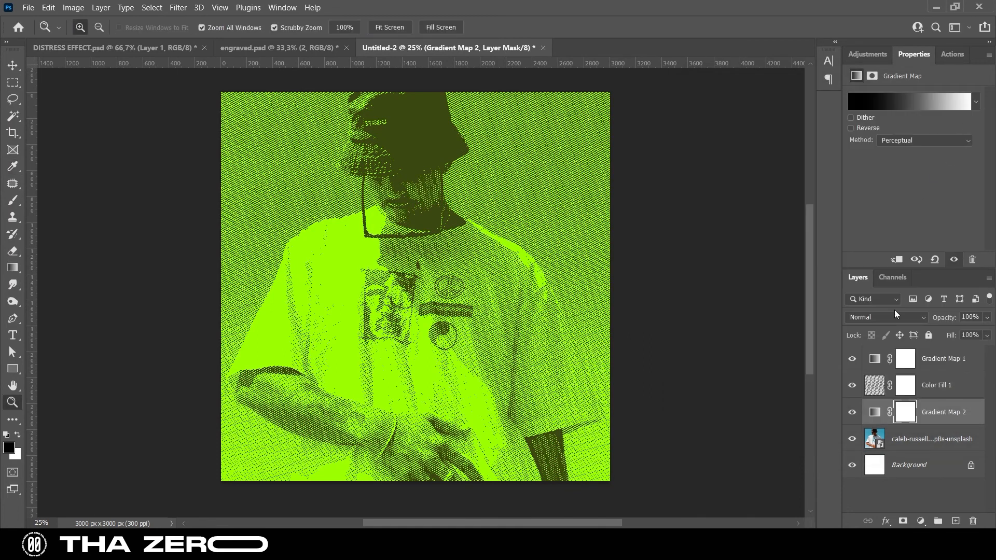
Step: Add a Brightness/Contrast adjustment directly above the photo layer with contrast 46 and brightness -18
{"action": "left_click", "coordinate": [919, 441]}
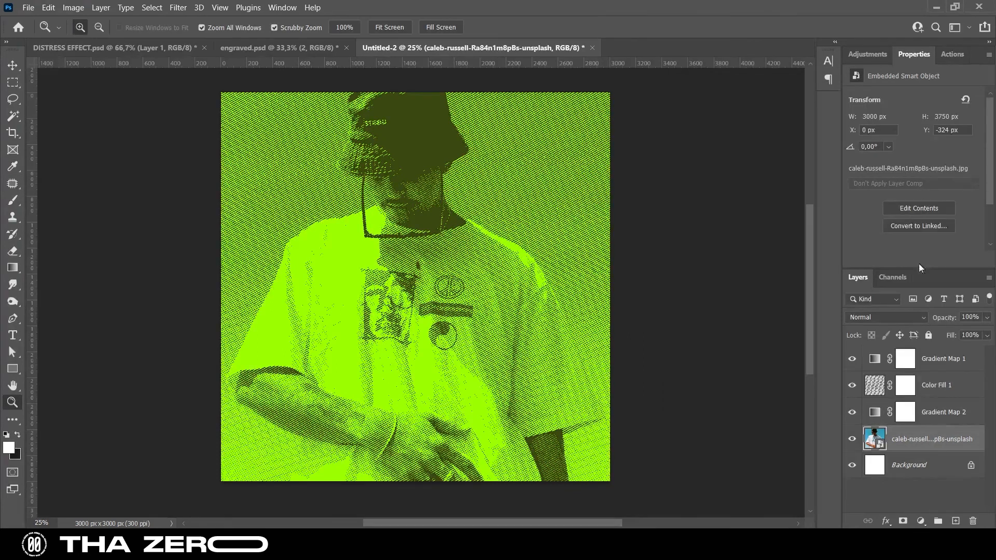
{"action": "left_click", "coordinate": [862, 55]}
{"action": "left_click", "coordinate": [882, 85]}
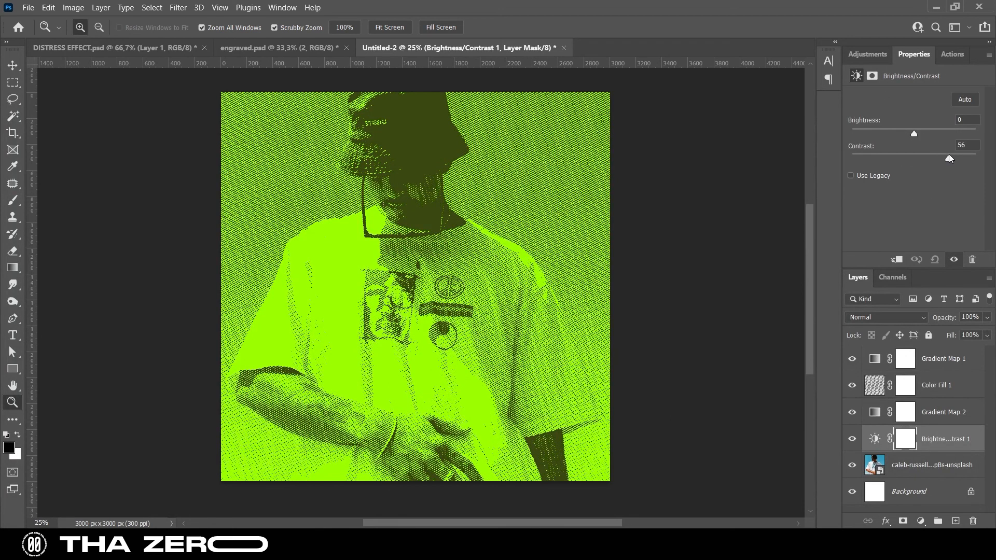
{"action": "left_click_drag", "start_coordinate": [944, 155], "coordinate": [907, 131]}
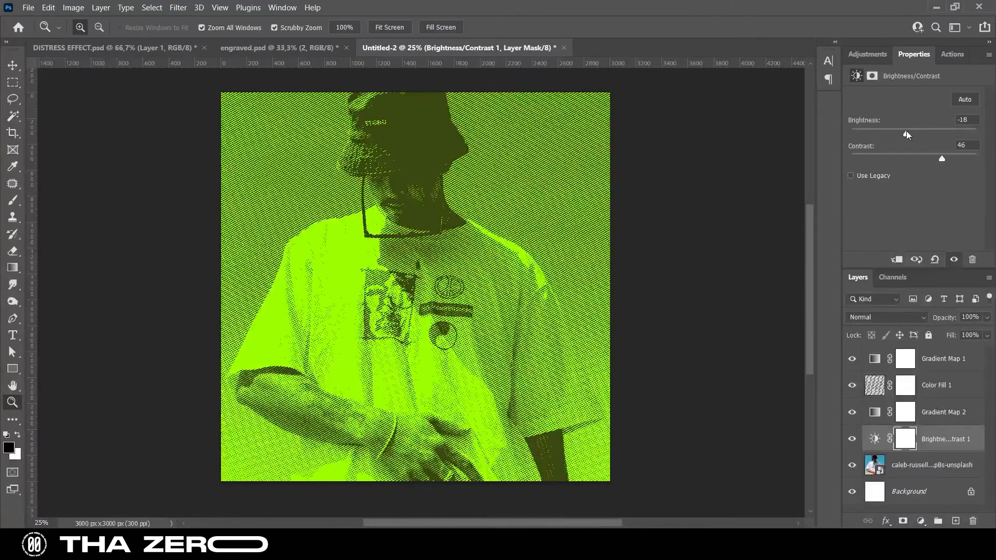
Step: Set the Brightness/Contrast 1 adjustment to brightness 56 and contrast -42, checking the halftone lines up close on the face
{"action": "left_click", "coordinate": [932, 387]}
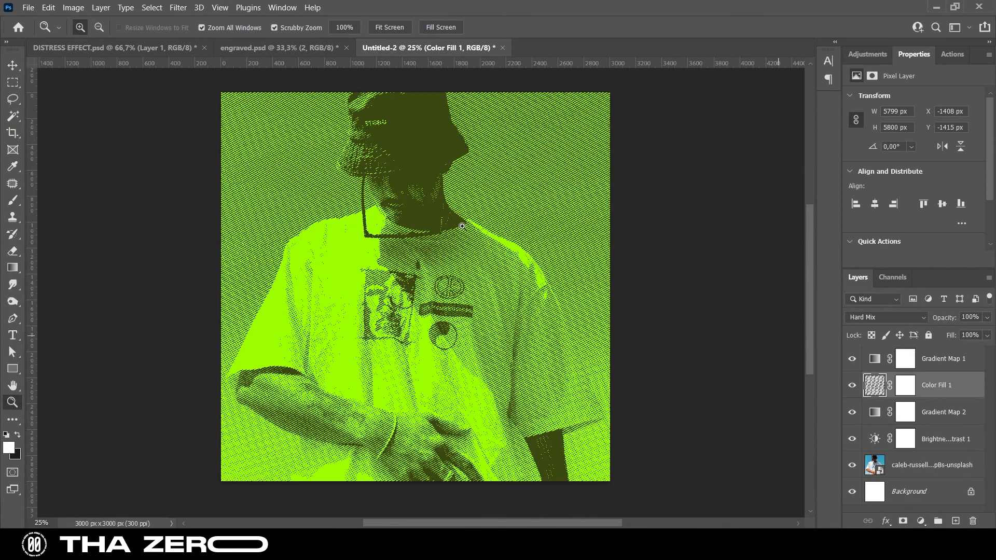
{"action": "left_click_drag", "start_coordinate": [410, 175], "coordinate": [393, 205]}
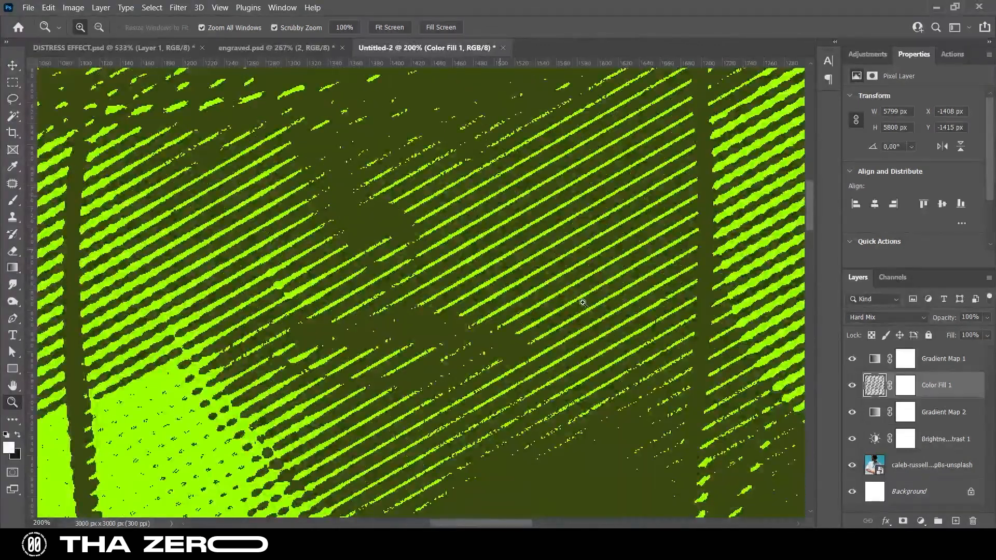
{"action": "left_click", "coordinate": [919, 446]}
{"action": "left_click_drag", "start_coordinate": [942, 160], "coordinate": [867, 160]}
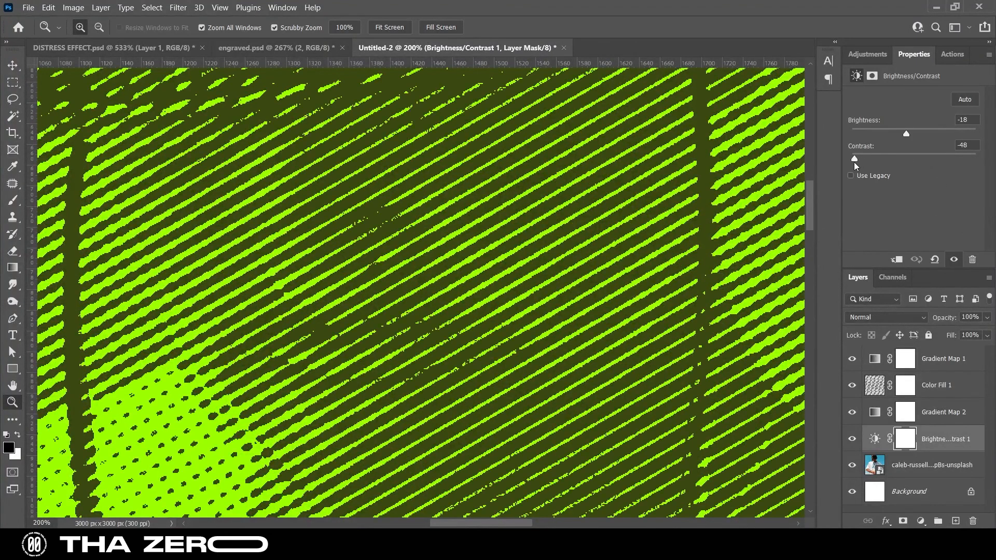
{"action": "left_click_drag", "start_coordinate": [905, 135], "coordinate": [939, 132]}
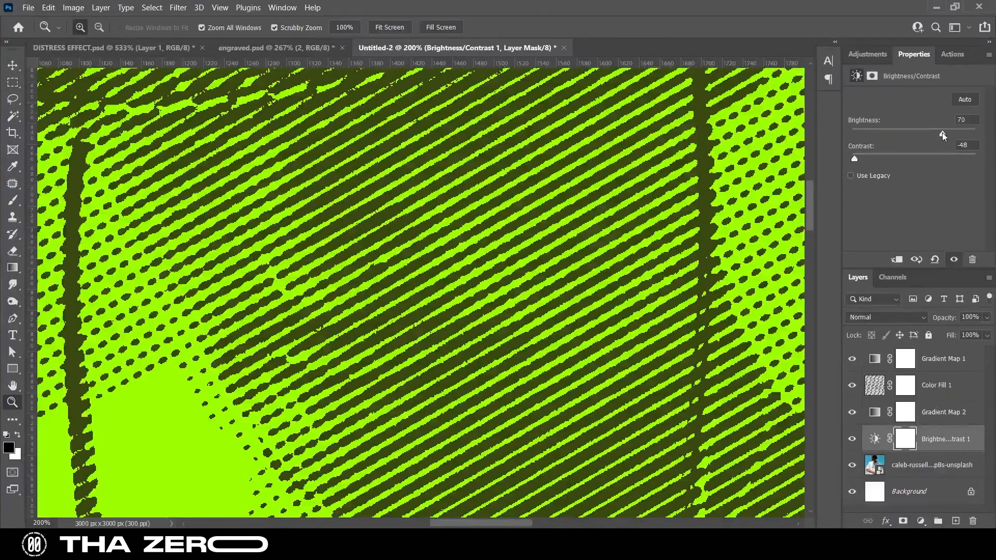
{"action": "mouse_move", "coordinate": [865, 161]}
{"action": "left_mouse_down"}
{"action": "mouse_move", "coordinate": [923, 157]}
{"action": "mouse_move", "coordinate": [862, 159]}
{"action": "left_mouse_up"}
{"action": "left_click", "coordinate": [542, 256], "text": "alt"}
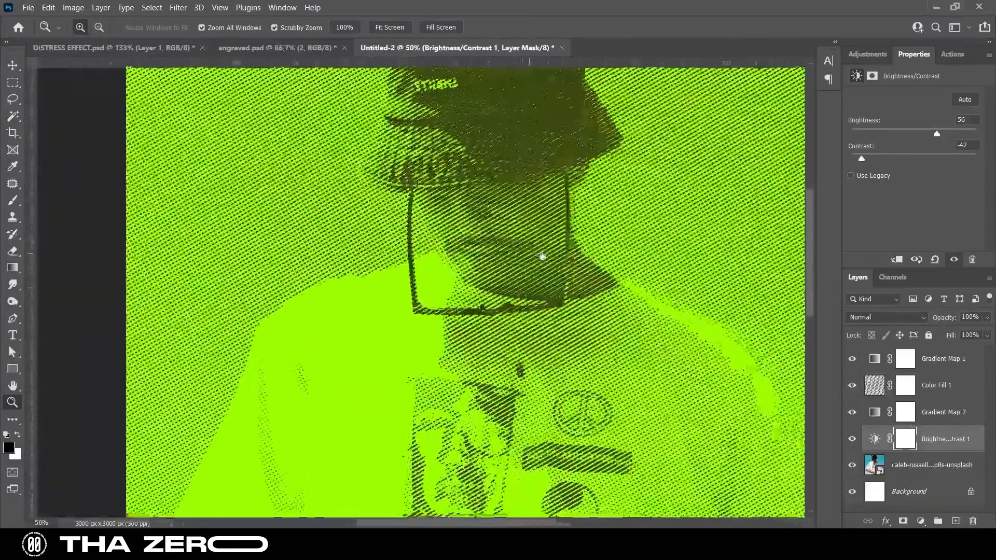
{"action": "left_click", "coordinate": [542, 257], "text": "alt"}
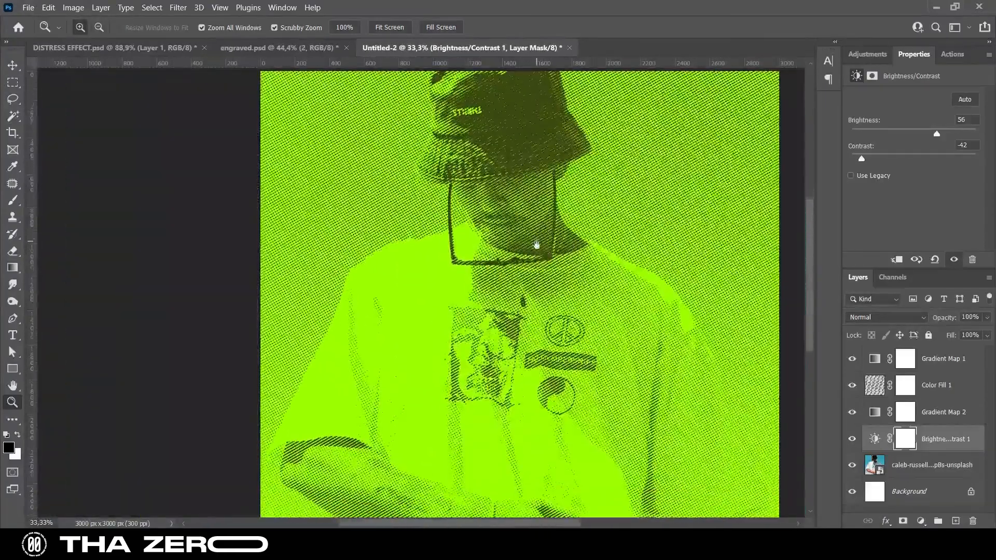
{"action": "left_click", "coordinate": [524, 253], "text": "alt"}
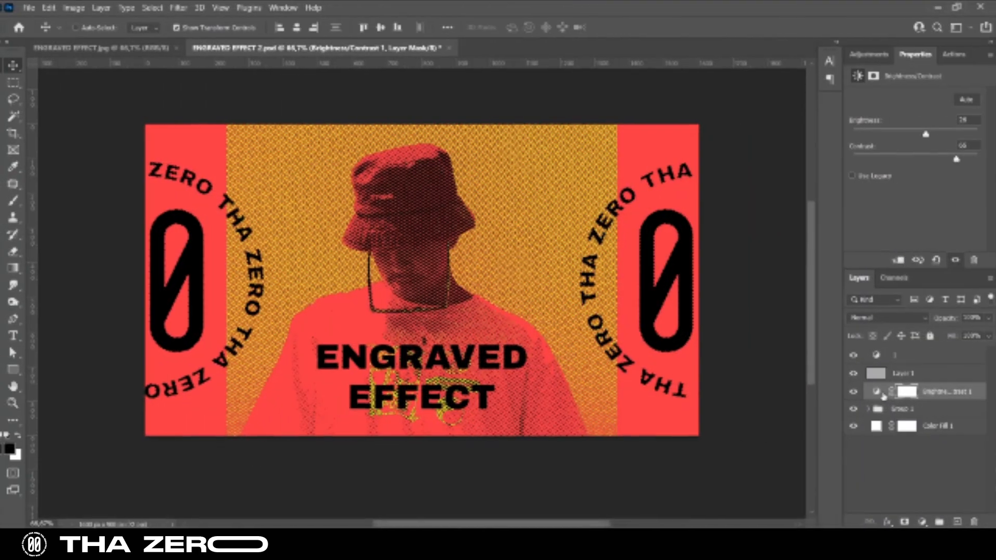
Step: In ENGRAVED EFFECT 2.psd, add a blank layer directly above Group 1 and ready the Brush with black paint and 1% flow
{"action": "left_click", "coordinate": [902, 409]}
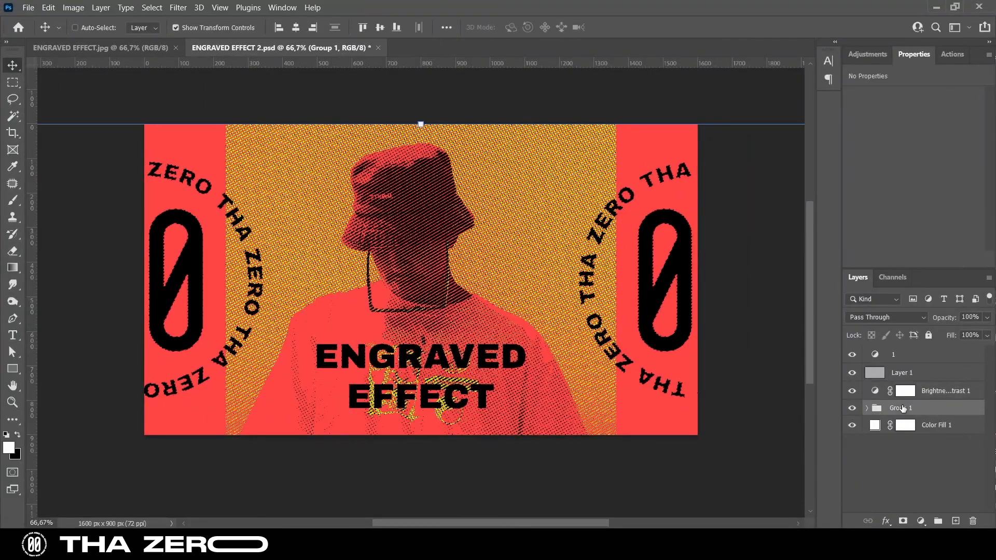
{"action": "left_click", "coordinate": [955, 521]}
{"action": "key", "text": "b"}
{"action": "key", "text": "x"}
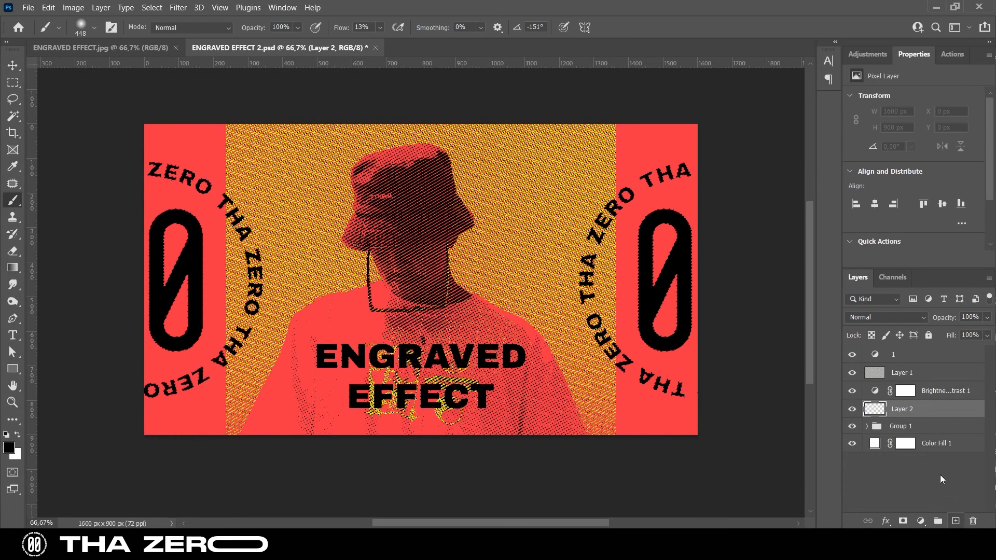
{"action": "left_click", "coordinate": [380, 29]}
{"action": "left_click_drag", "start_coordinate": [379, 44], "coordinate": [360, 49]}
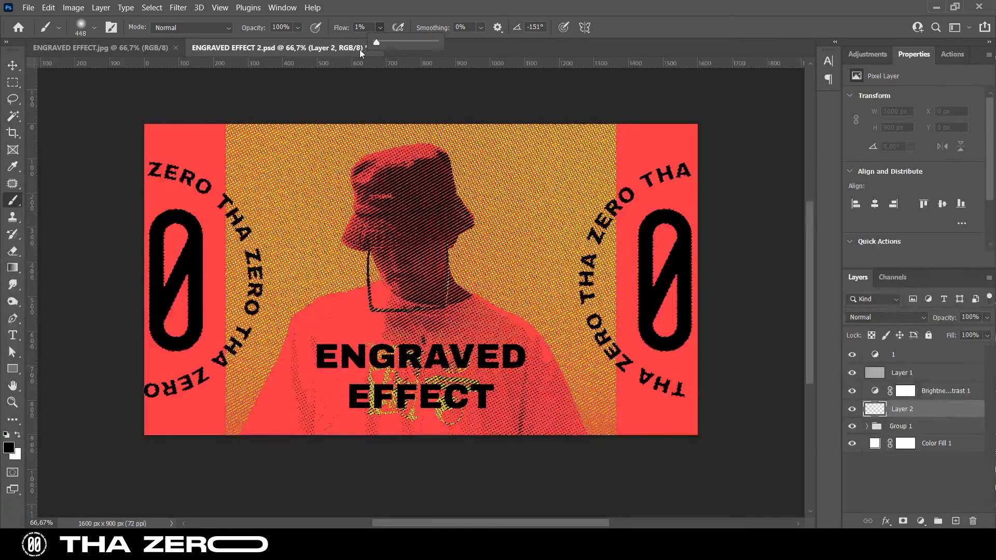
Step: Brush white faintly over the logos and circular text on both sides, undoing a trial stroke over the ENGRAVED EFFECT title
{"action": "left_click", "coordinate": [18, 439]}
{"action": "mouse_move", "coordinate": [189, 194]}
{"action": "left_mouse_down"}
{"action": "mouse_move", "coordinate": [109, 250]}
{"action": "mouse_move", "coordinate": [156, 270]}
{"action": "mouse_move", "coordinate": [177, 311]}
{"action": "mouse_move", "coordinate": [89, 423]}
{"action": "mouse_move", "coordinate": [194, 350]}
{"action": "left_mouse_up"}
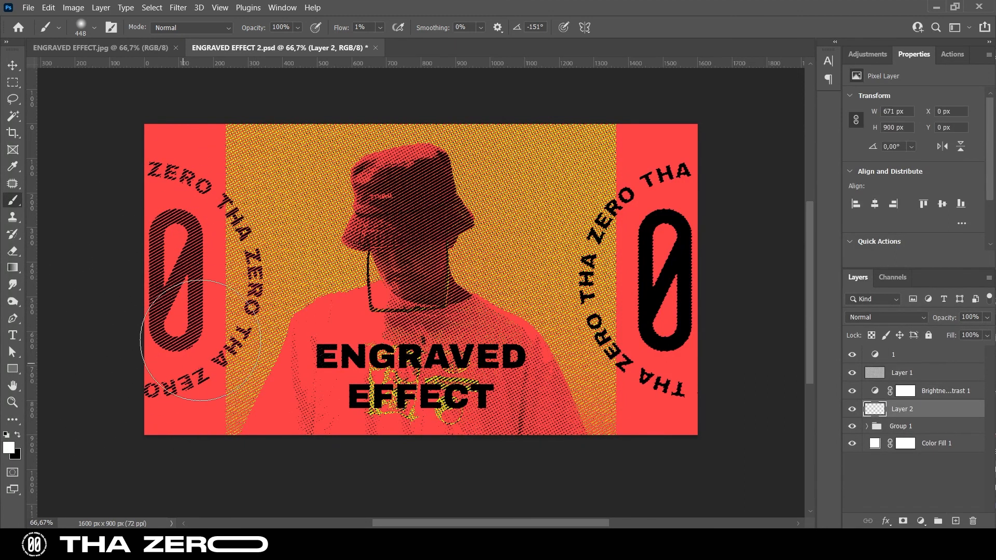
{"action": "mouse_move", "coordinate": [648, 207]}
{"action": "left_mouse_down"}
{"action": "mouse_move", "coordinate": [701, 189]}
{"action": "mouse_move", "coordinate": [571, 296]}
{"action": "mouse_move", "coordinate": [669, 325]}
{"action": "left_mouse_up"}
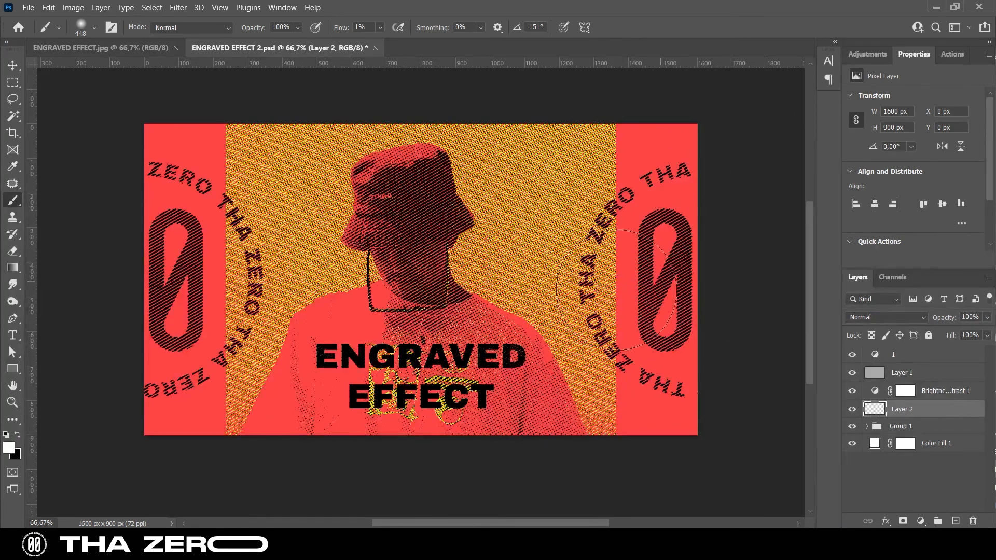
{"action": "mouse_move", "coordinate": [332, 358]}
{"action": "left_mouse_down"}
{"action": "mouse_move", "coordinate": [407, 379]}
{"action": "mouse_move", "coordinate": [501, 378]}
{"action": "left_mouse_up"}
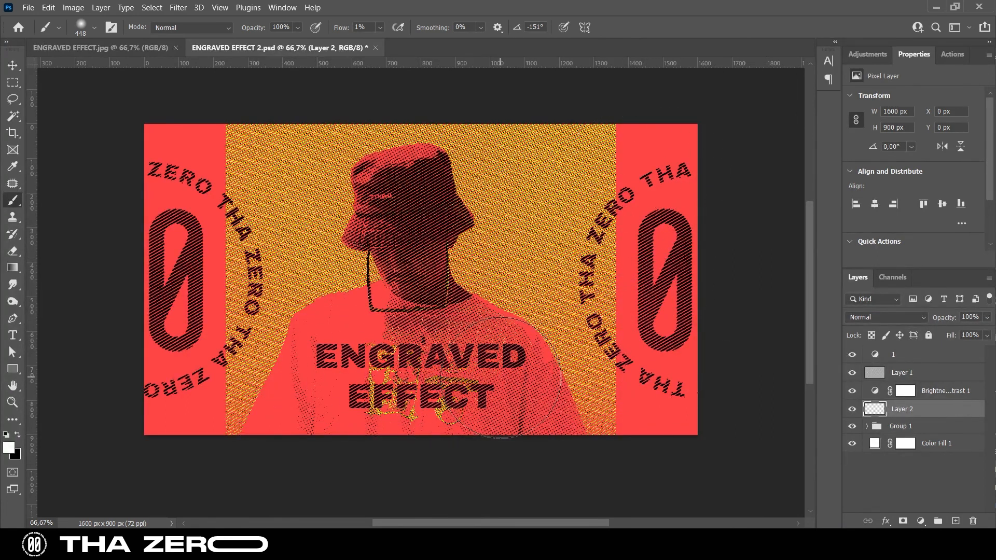
{"action": "key", "text": "ctrl+z"}
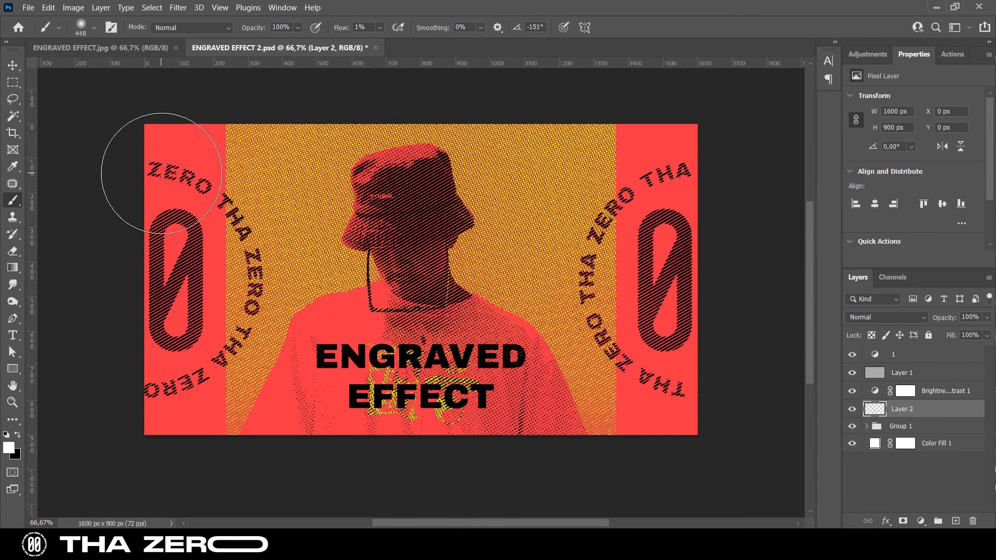
Step: Flatten the brush tip into a horizontal ellipse at a -178° angle and raise its flow to 27%
{"action": "right_click", "coordinate": [148, 295]}
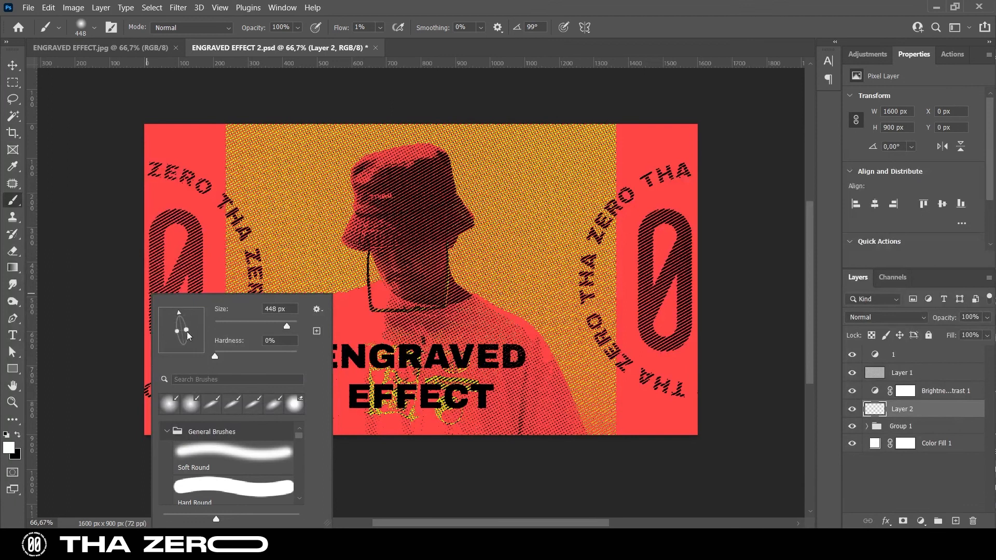
{"action": "left_click_drag", "start_coordinate": [161, 327], "coordinate": [111, 329]}
{"action": "key", "text": "Return"}
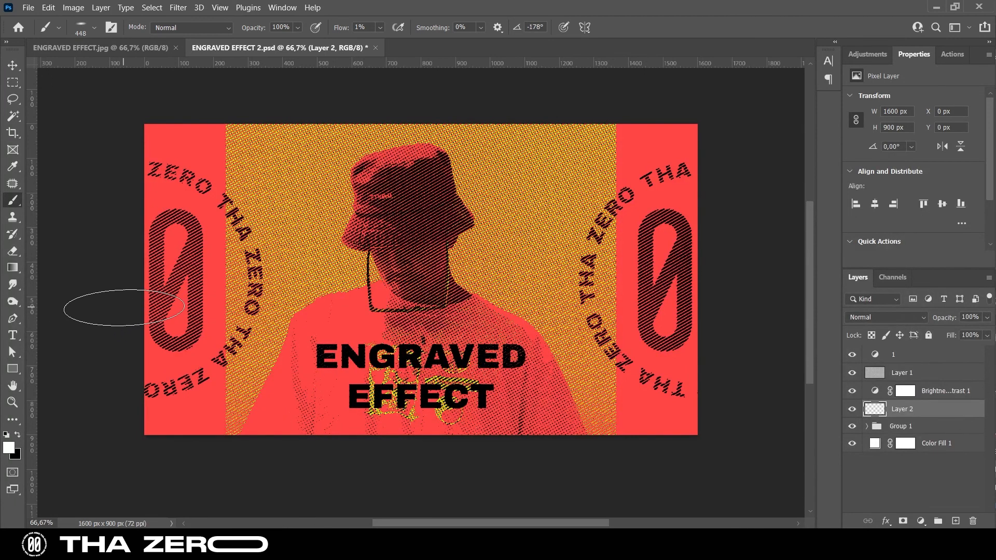
{"action": "left_click", "coordinate": [381, 27]}
{"action": "left_click", "coordinate": [400, 41]}
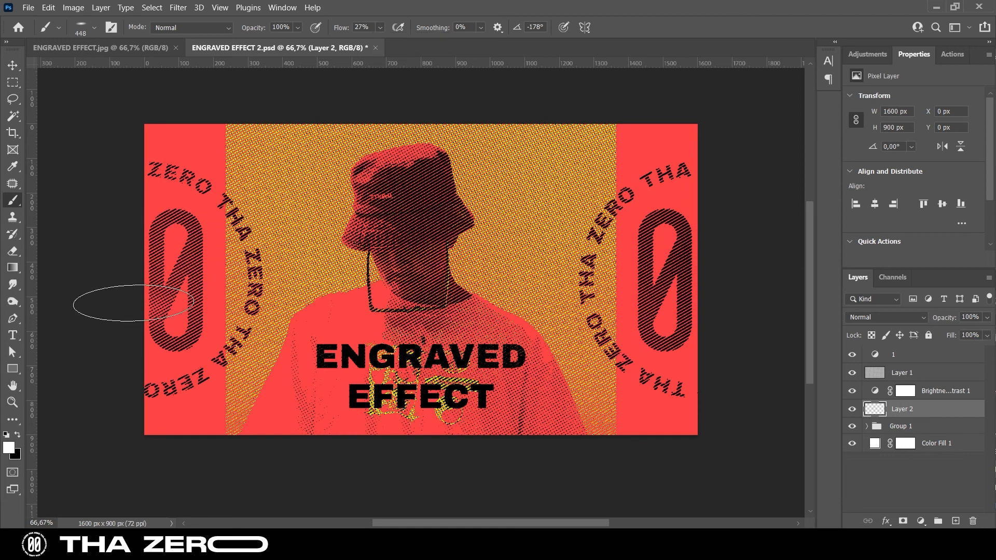
Step: Paint white elliptical strokes over the left logo, circular text and upper background corners, undoing the last stroke on the right logo
{"action": "left_click_drag", "start_coordinate": [111, 307], "coordinate": [111, 263]}
{"action": "mouse_move", "coordinate": [148, 218]}
{"action": "left_mouse_down"}
{"action": "mouse_move", "coordinate": [280, 228]}
{"action": "mouse_move", "coordinate": [278, 244]}
{"action": "left_mouse_up"}
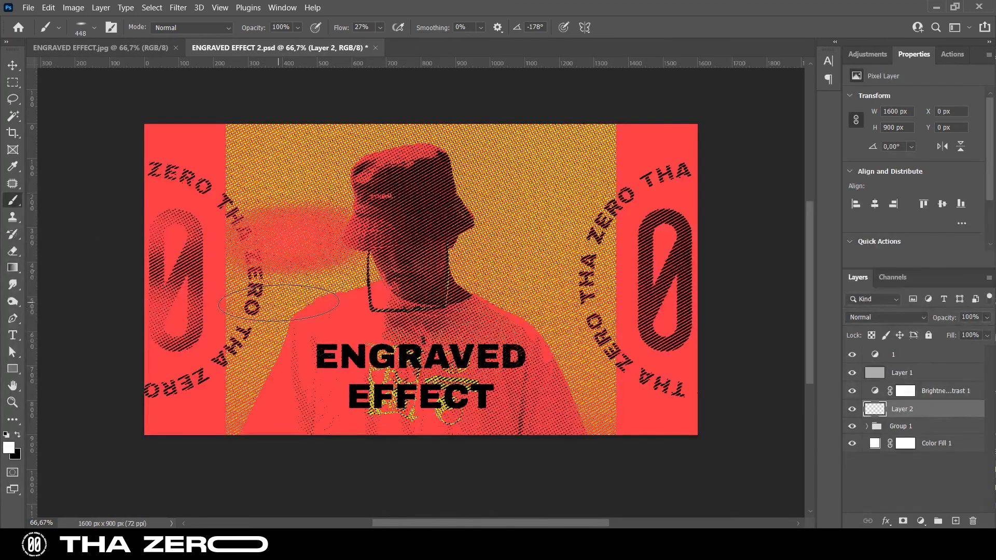
{"action": "mouse_move", "coordinate": [278, 293]}
{"action": "left_mouse_down"}
{"action": "mouse_move", "coordinate": [220, 324]}
{"action": "mouse_move", "coordinate": [144, 414]}
{"action": "mouse_move", "coordinate": [158, 210]}
{"action": "mouse_move", "coordinate": [184, 155]}
{"action": "mouse_move", "coordinate": [182, 165]}
{"action": "mouse_move", "coordinate": [232, 158]}
{"action": "mouse_move", "coordinate": [236, 129]}
{"action": "mouse_move", "coordinate": [220, 235]}
{"action": "mouse_move", "coordinate": [205, 205]}
{"action": "left_mouse_up"}
{"action": "mouse_move", "coordinate": [550, 137]}
{"action": "left_mouse_down"}
{"action": "mouse_move", "coordinate": [611, 133]}
{"action": "mouse_move", "coordinate": [576, 156]}
{"action": "mouse_move", "coordinate": [675, 175]}
{"action": "left_mouse_up"}
{"action": "mouse_move", "coordinate": [682, 249]}
{"action": "left_mouse_down"}
{"action": "mouse_move", "coordinate": [691, 298]}
{"action": "mouse_move", "coordinate": [677, 349]}
{"action": "left_mouse_up"}
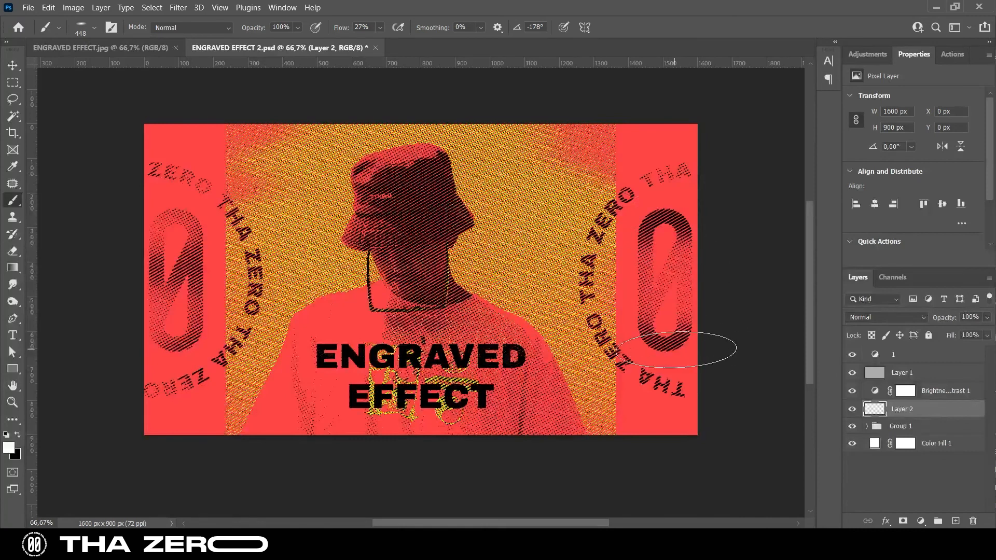
{"action": "key", "text": "ctrl+z"}
Step: Rotate the elliptical brush tip to 136° and paint white diagonal strokes over the circular text and background around the right logo
{"action": "right_click", "coordinate": [682, 203]}
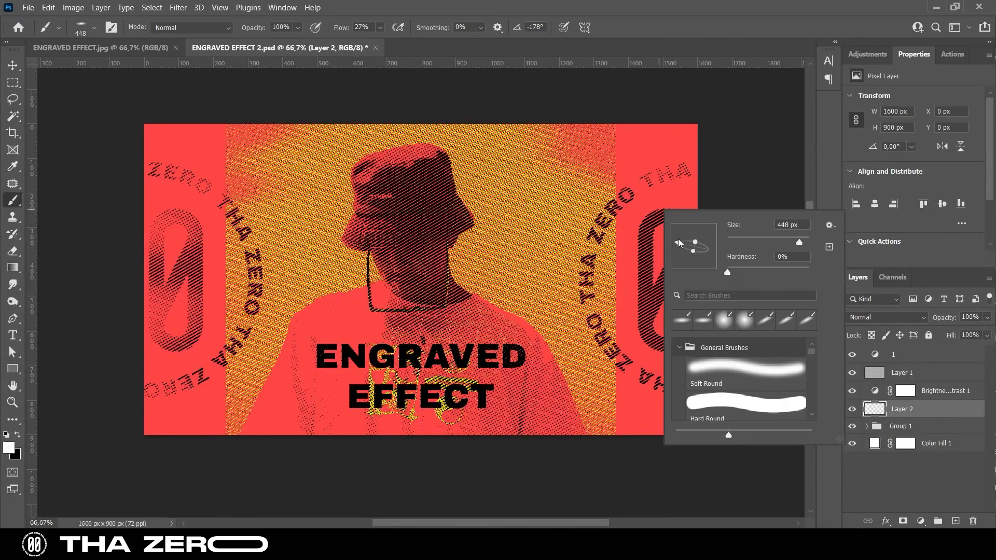
{"action": "left_click", "coordinate": [694, 185]}
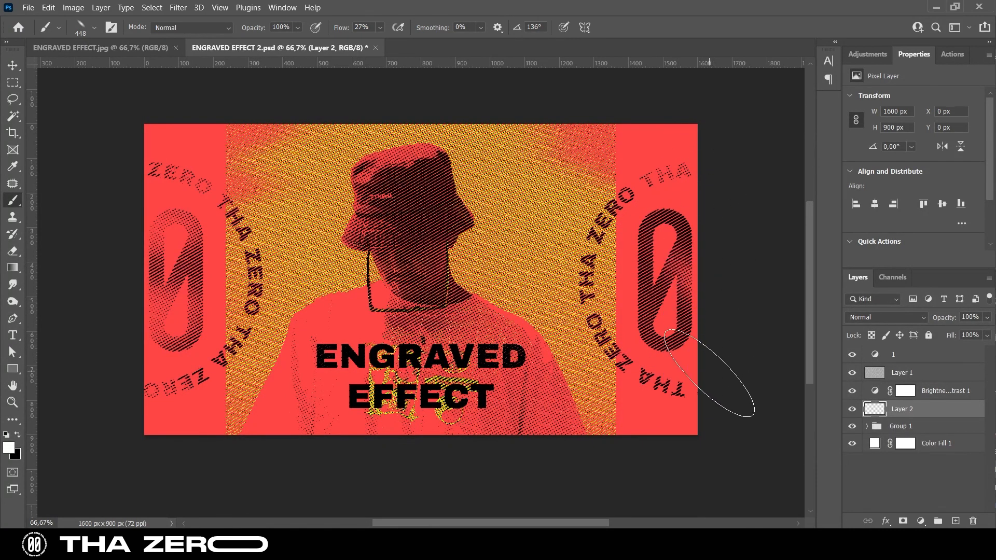
{"action": "left_click", "coordinate": [627, 360]}
{"action": "left_click", "coordinate": [579, 241]}
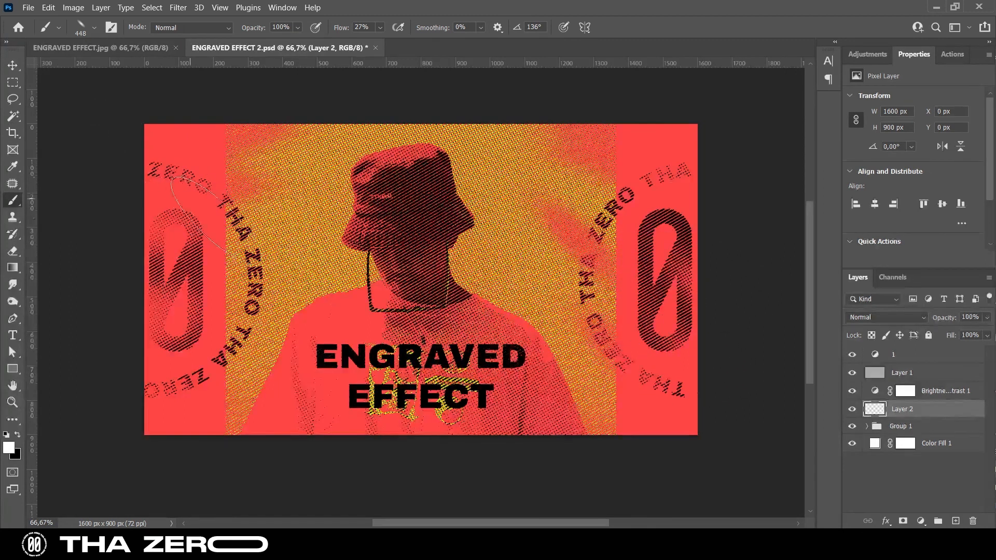
Step: Switch the brush to black at 4% flow and shade the red area around the left logo
{"action": "left_click", "coordinate": [19, 437]}
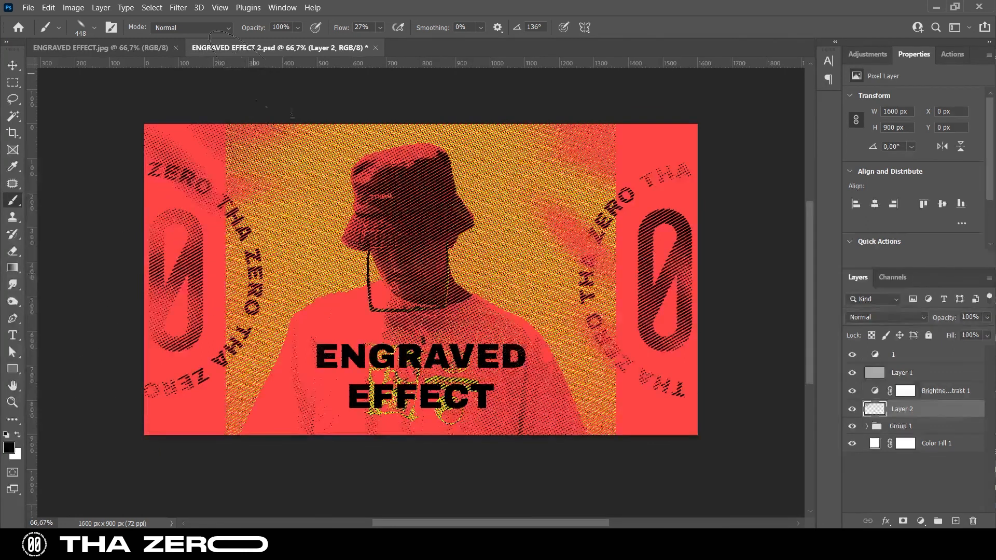
{"action": "left_click", "coordinate": [381, 28]}
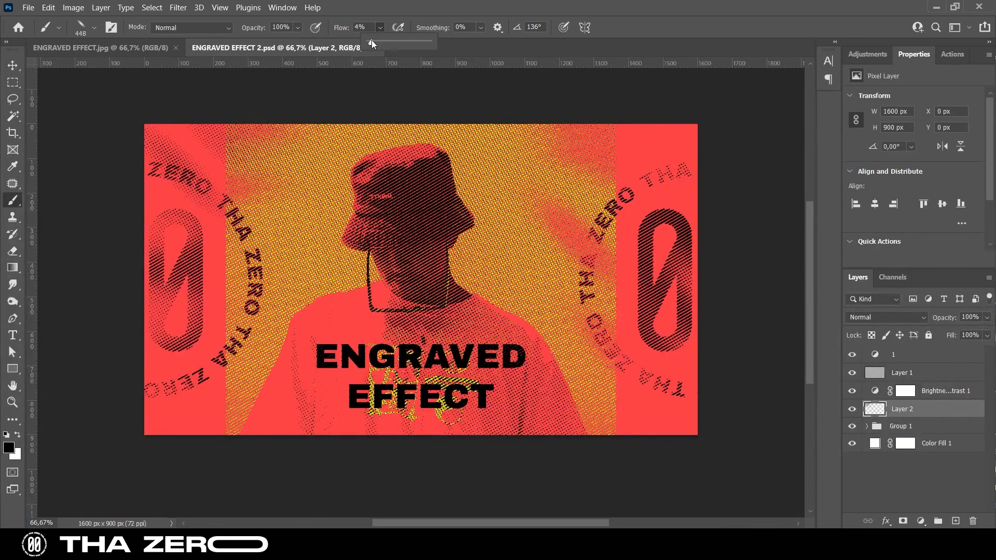
{"action": "left_click", "coordinate": [198, 132]}
{"action": "mouse_move", "coordinate": [198, 357]}
{"action": "left_mouse_down"}
{"action": "mouse_move", "coordinate": [154, 414]}
{"action": "mouse_move", "coordinate": [180, 450]}
{"action": "mouse_move", "coordinate": [191, 446]}
{"action": "mouse_move", "coordinate": [208, 395]}
{"action": "mouse_move", "coordinate": [176, 343]}
{"action": "mouse_move", "coordinate": [199, 283]}
{"action": "left_mouse_up"}
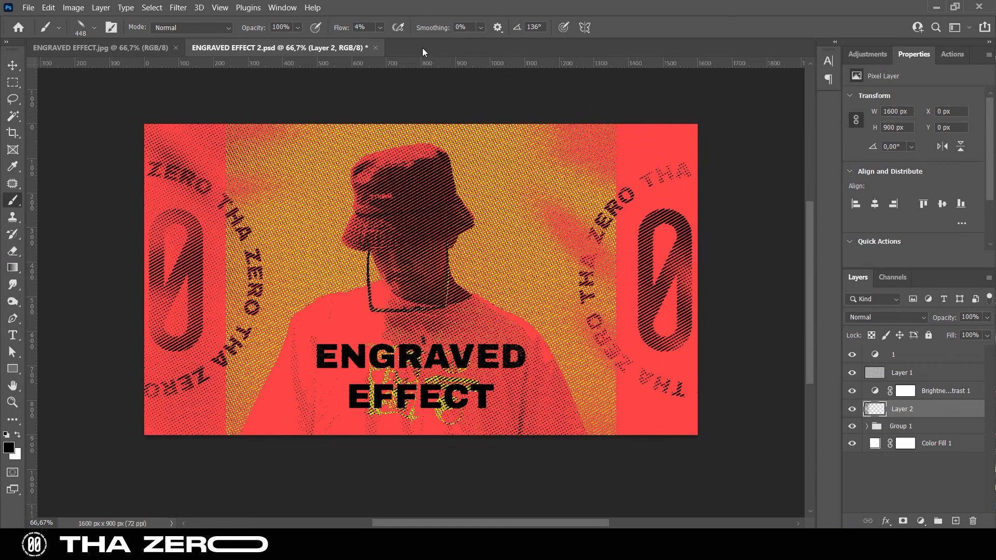
Step: Raise the brush flow to 17% and paint black shading around the right logo, along the right background and beside the left logo
{"action": "left_click_drag", "start_coordinate": [381, 25], "coordinate": [390, 39]}
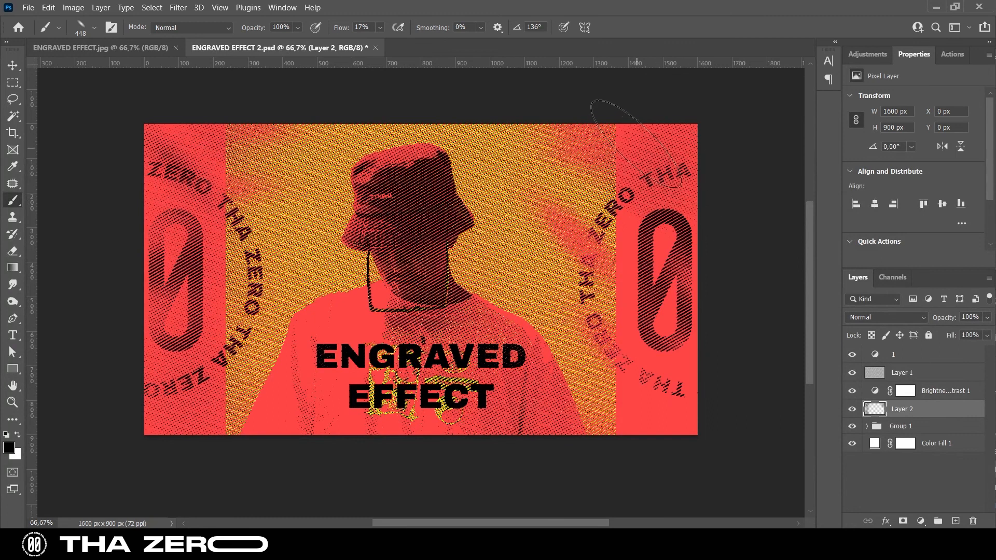
{"action": "mouse_move", "coordinate": [598, 210]}
{"action": "left_mouse_down"}
{"action": "mouse_move", "coordinate": [676, 308]}
{"action": "mouse_move", "coordinate": [599, 349]}
{"action": "mouse_move", "coordinate": [584, 415]}
{"action": "mouse_move", "coordinate": [580, 380]}
{"action": "mouse_move", "coordinate": [652, 446]}
{"action": "left_mouse_up"}
{"action": "mouse_move", "coordinate": [675, 353]}
{"action": "left_mouse_down"}
{"action": "mouse_move", "coordinate": [603, 381]}
{"action": "mouse_move", "coordinate": [646, 345]}
{"action": "left_mouse_up"}
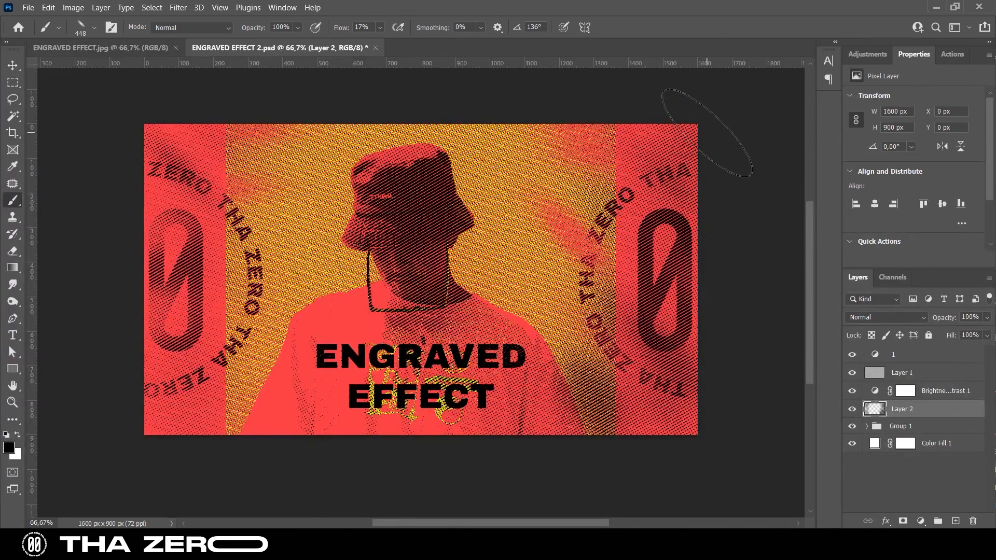
{"action": "mouse_move", "coordinate": [612, 109]}
{"action": "left_mouse_down"}
{"action": "mouse_move", "coordinate": [615, 208]}
{"action": "mouse_move", "coordinate": [593, 156]}
{"action": "mouse_move", "coordinate": [652, 308]}
{"action": "mouse_move", "coordinate": [670, 434]}
{"action": "mouse_move", "coordinate": [696, 464]}
{"action": "left_mouse_up"}
{"action": "mouse_move", "coordinate": [221, 425]}
{"action": "left_mouse_down"}
{"action": "mouse_move", "coordinate": [235, 277]}
{"action": "mouse_move", "coordinate": [226, 177]}
{"action": "mouse_move", "coordinate": [209, 129]}
{"action": "mouse_move", "coordinate": [216, 156]}
{"action": "mouse_move", "coordinate": [267, 145]}
{"action": "mouse_move", "coordinate": [299, 184]}
{"action": "left_mouse_up"}
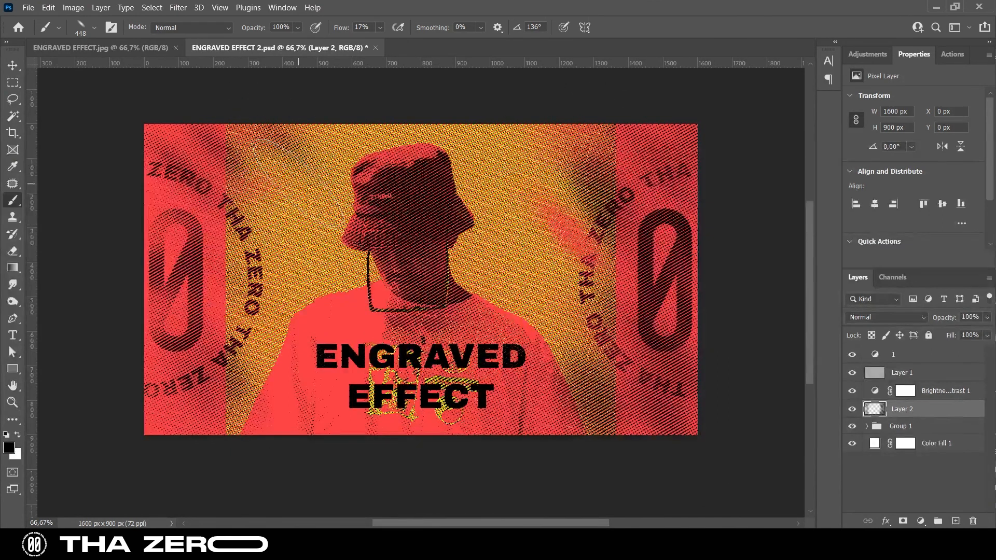
Step: Add a layer mask to the portrait photo inside Group 1 and paint black on it over the photo's upper left edge
{"action": "left_click", "coordinate": [866, 427]}
{"action": "scroll", "coordinate": [895, 455], "scroll_direction": "down", "scroll_amount": 3}
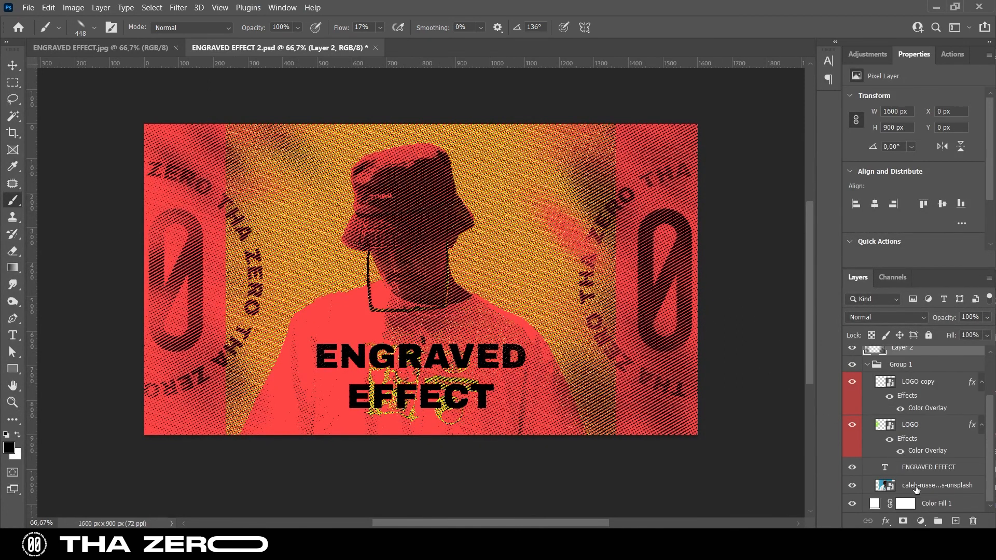
{"action": "left_click", "coordinate": [916, 490]}
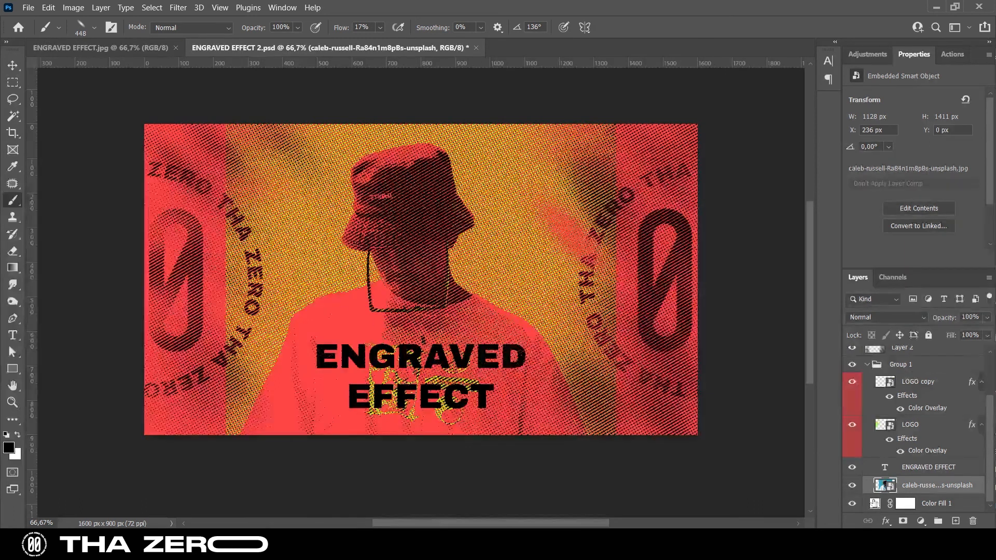
{"action": "left_click", "coordinate": [902, 522]}
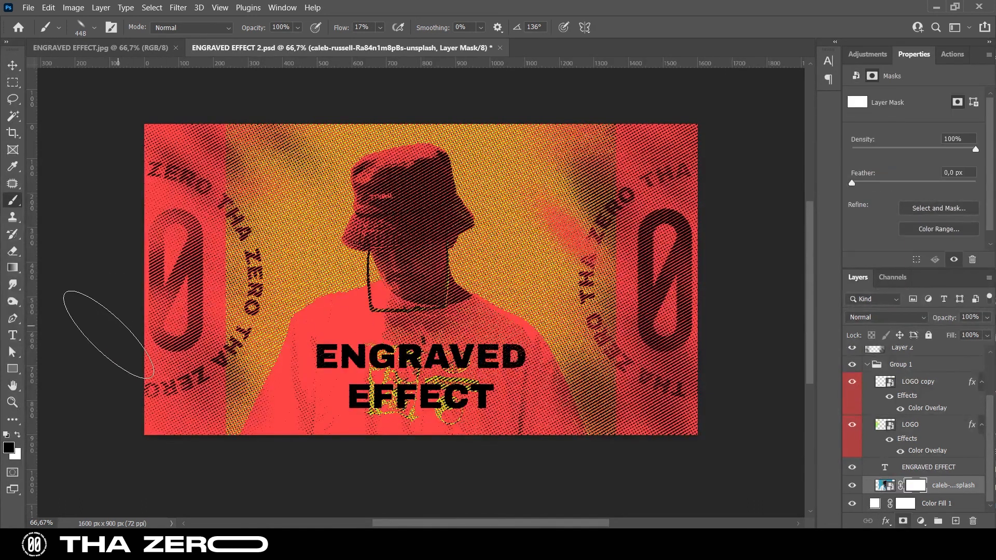
{"action": "mouse_move", "coordinate": [240, 138]}
{"action": "left_mouse_down"}
{"action": "mouse_move", "coordinate": [218, 216]}
{"action": "mouse_move", "coordinate": [232, 148]}
{"action": "left_mouse_up"}
{"action": "left_click_drag", "start_coordinate": [180, 266], "coordinate": [195, 270]}
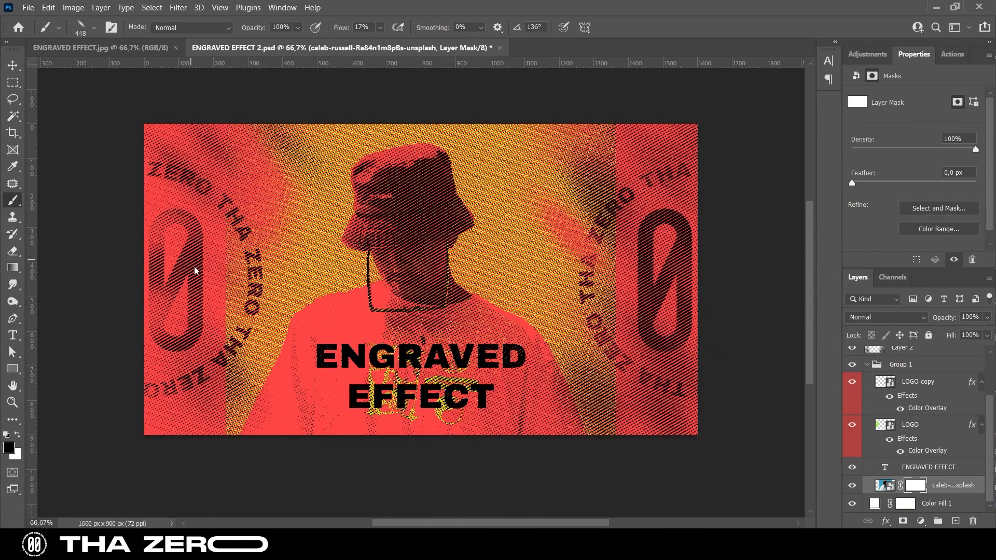
Step: Switch to a soft round brush tip and fade out the photo's left and right edges on its mask
{"action": "right_click", "coordinate": [198, 279]}
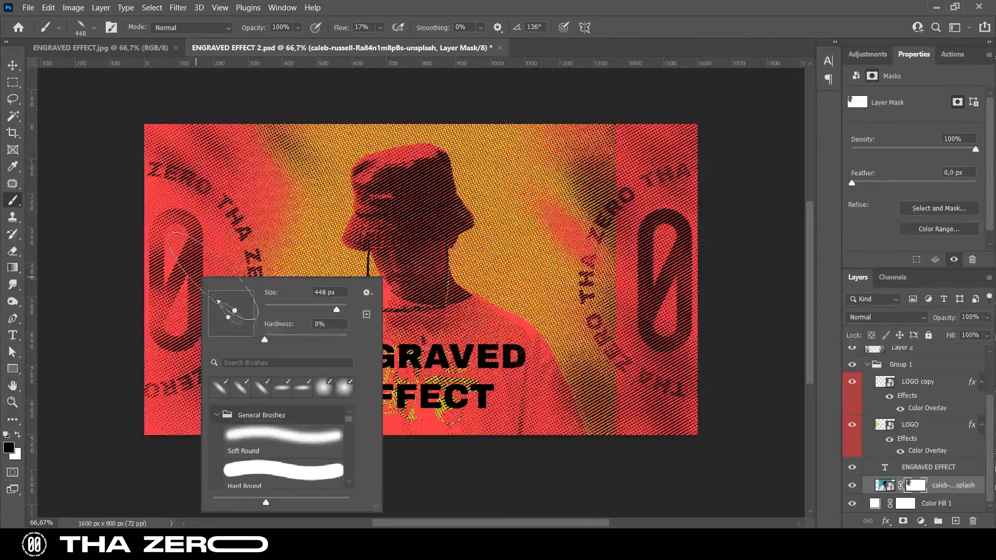
{"action": "mouse_move", "coordinate": [270, 153]}
{"action": "left_mouse_down"}
{"action": "mouse_move", "coordinate": [250, 146]}
{"action": "mouse_move", "coordinate": [237, 171]}
{"action": "mouse_move", "coordinate": [193, 316]}
{"action": "mouse_move", "coordinate": [204, 371]}
{"action": "mouse_move", "coordinate": [207, 291]}
{"action": "left_mouse_up"}
{"action": "left_click_drag", "start_coordinate": [264, 244], "coordinate": [282, 241]}
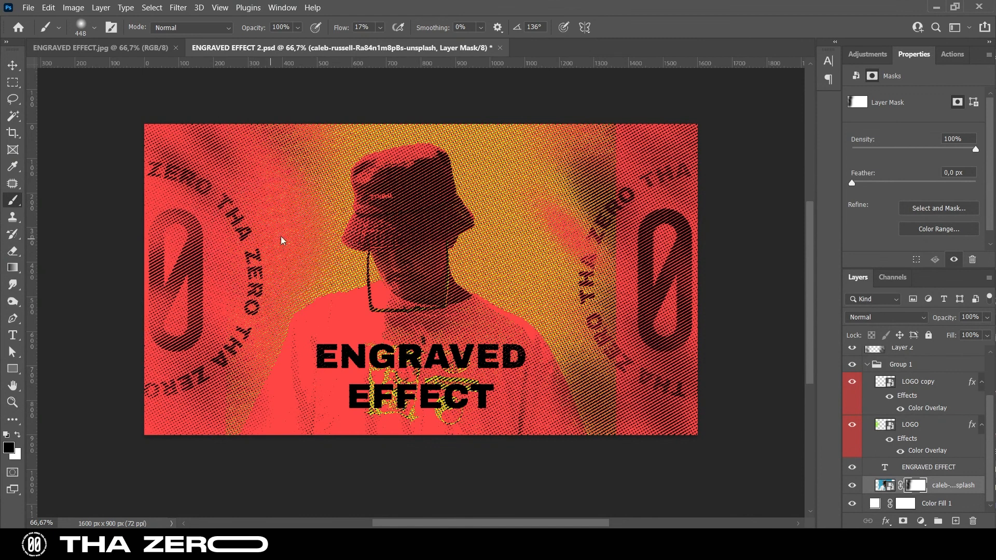
{"action": "left_click_drag", "start_coordinate": [607, 403], "coordinate": [623, 400]}
{"action": "mouse_move", "coordinate": [612, 348]}
{"action": "left_mouse_down"}
{"action": "mouse_move", "coordinate": [586, 177]}
{"action": "mouse_move", "coordinate": [608, 157]}
{"action": "mouse_move", "coordinate": [499, 116]}
{"action": "mouse_move", "coordinate": [457, 156]}
{"action": "mouse_move", "coordinate": [626, 362]}
{"action": "left_mouse_up"}
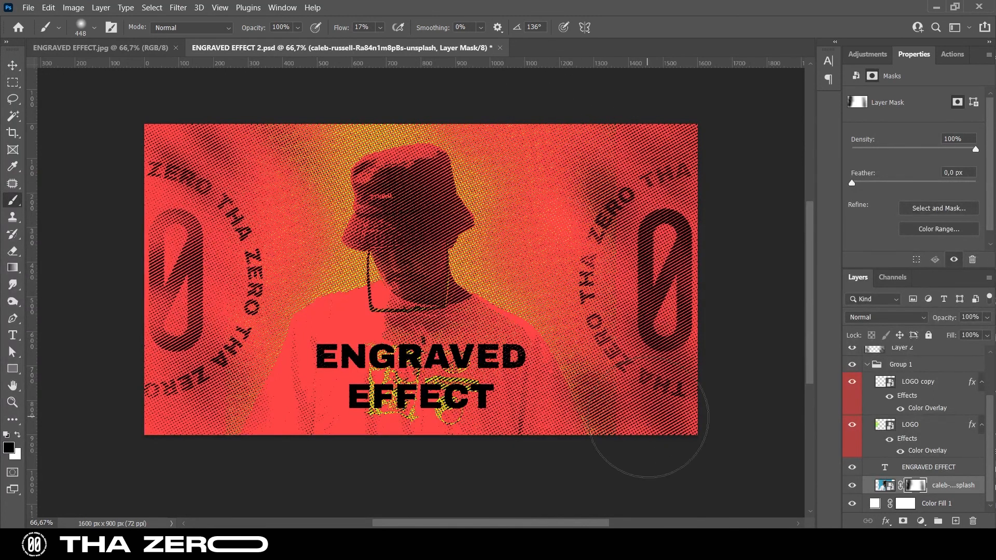